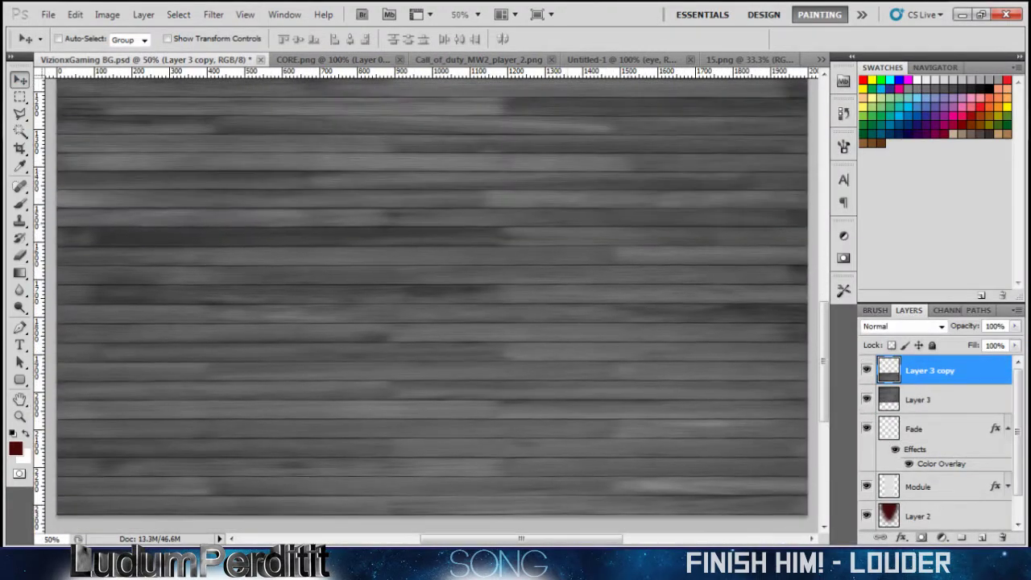
Blend the Layer 3 copy wood texture in Overlay mode, then select the red Layer 2.
key(Return)
key(ctrl+plus)
key(ctrl+minus)
key(alt+bracketleft)
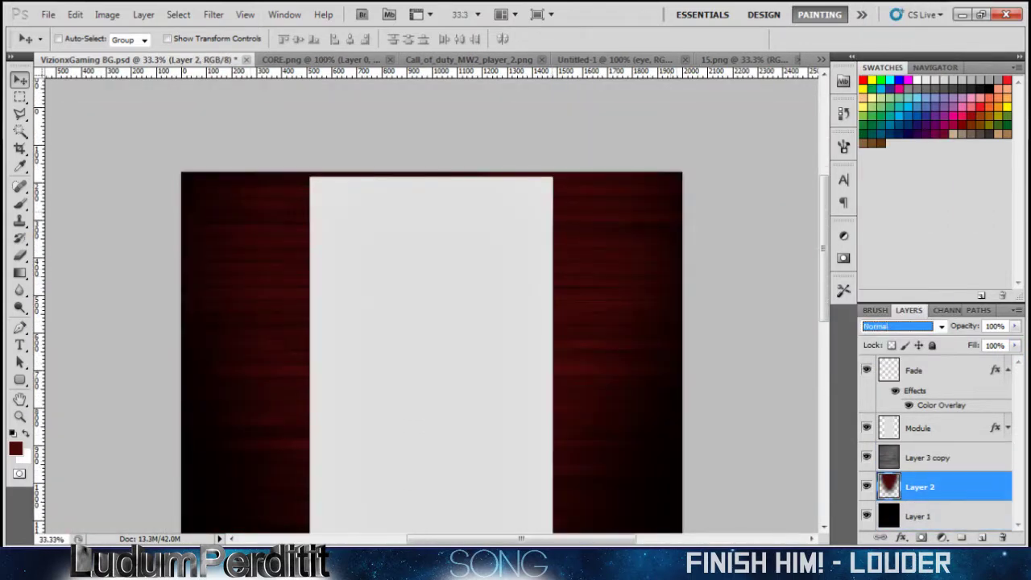
Set the Eraser to a 463 px brush to fade Layer 2's outer edges.
key(e)
click(79, 38)
click(79, 39)
drag(56, 72, 88, 73)
click(79, 39)
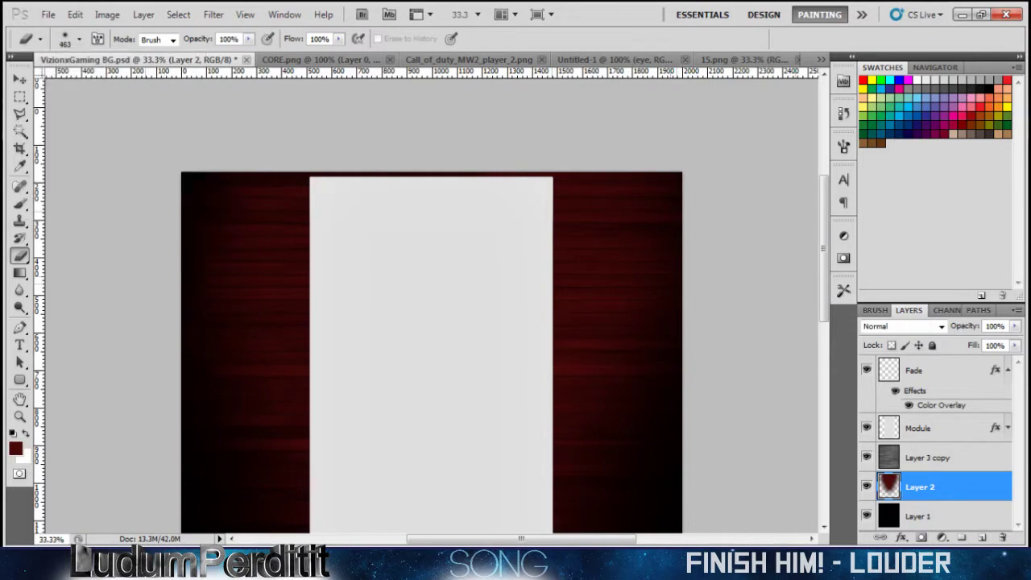
scroll(431, 322, down, 3)
scroll(431, 322, up, 3)
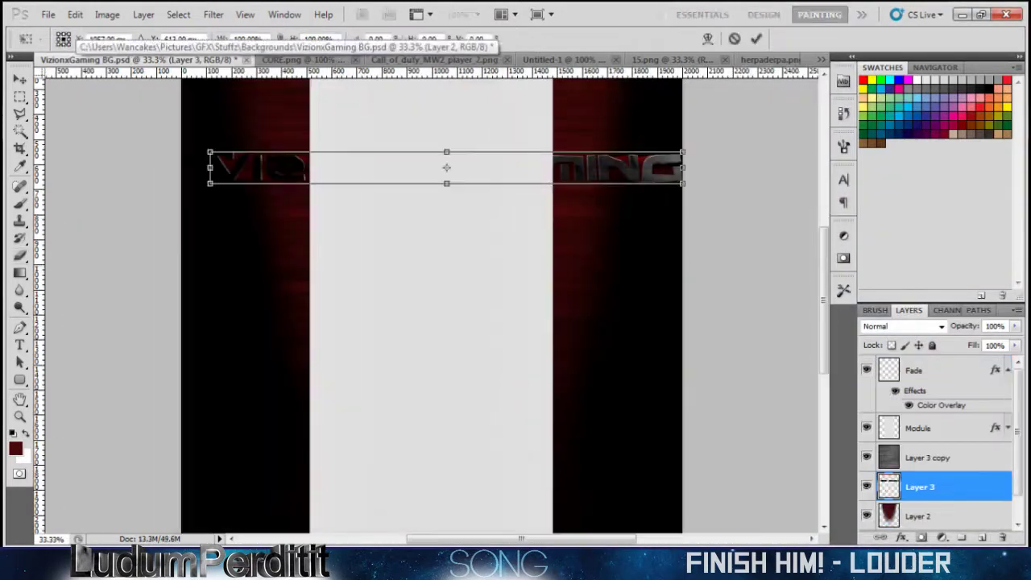
Transform and reposition the VizionxGaming logo lettering.
key(ctrl+minus)
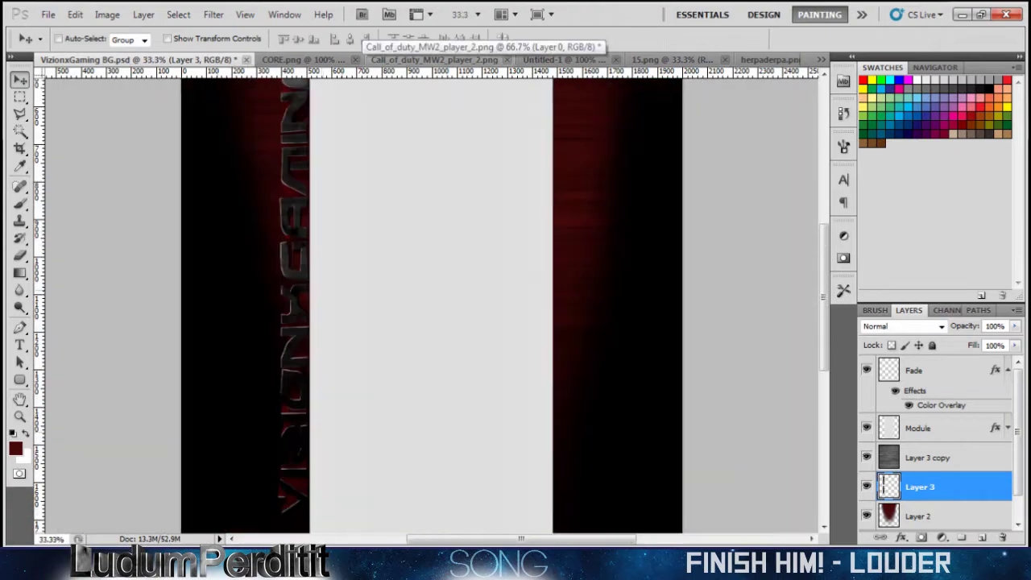
key(ctrl+t)
key(Return)
key(ctrl+t)
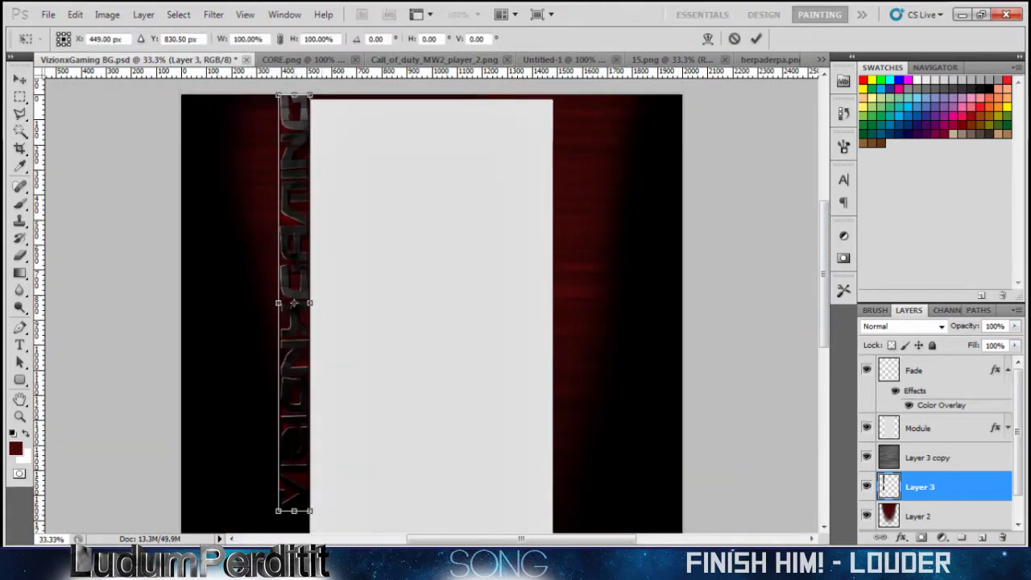
key(Return)
key(ctrl+plus)
key(ctrl+plus)
key(ctrl+plus)
Bring the logo layer to the top and stand it vertically along the left.
key(ctrl+shift+bracketright)
key(ctrl+t)
key(Return)
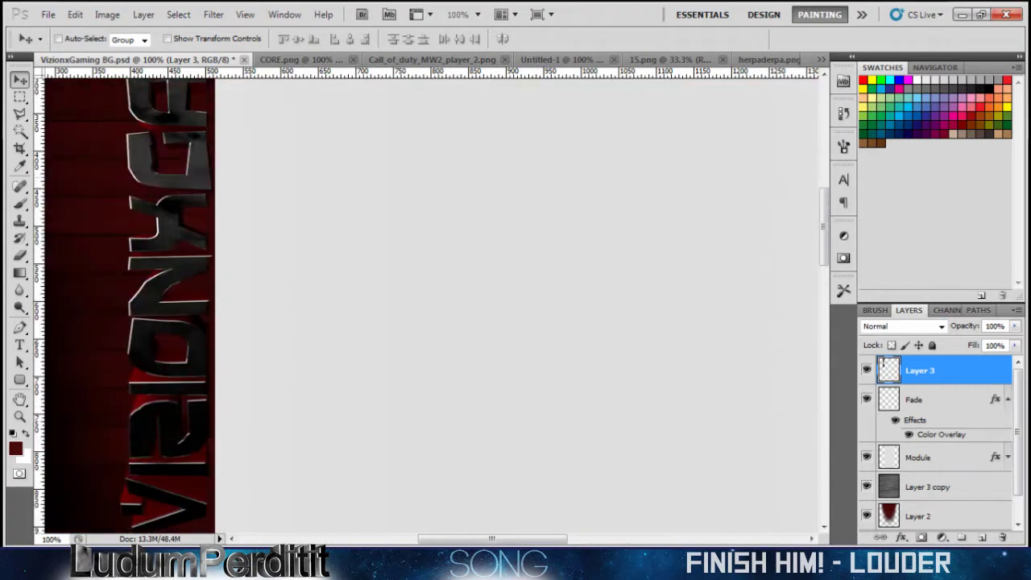
key(Delete)
key(ctrl+minus)
key(ctrl+minus)
key(ctrl+z)
key(ctrl+t)
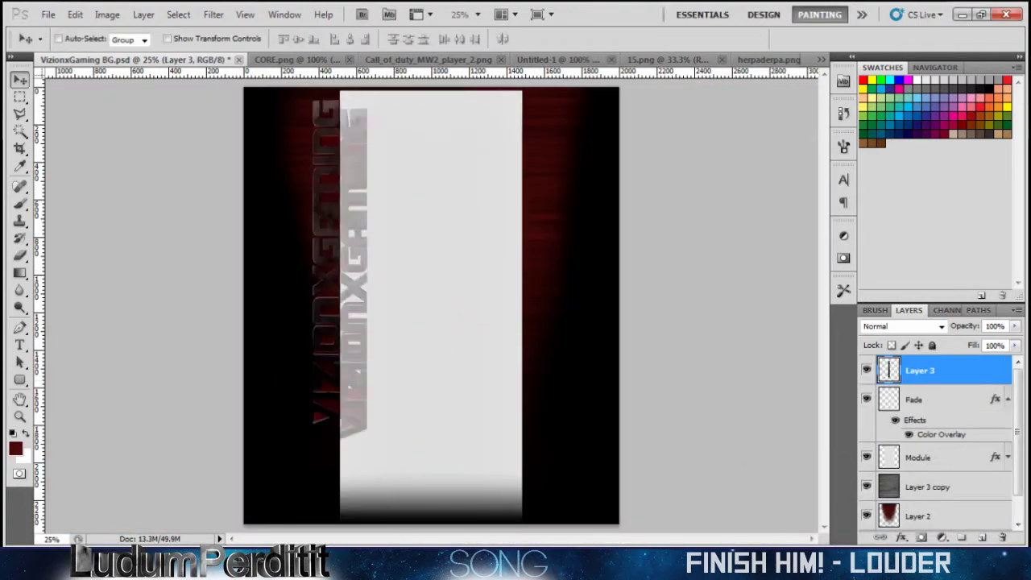
key(Return)
key(ctrl+plus)
key(ctrl+plus)
key(ctrl+plus)
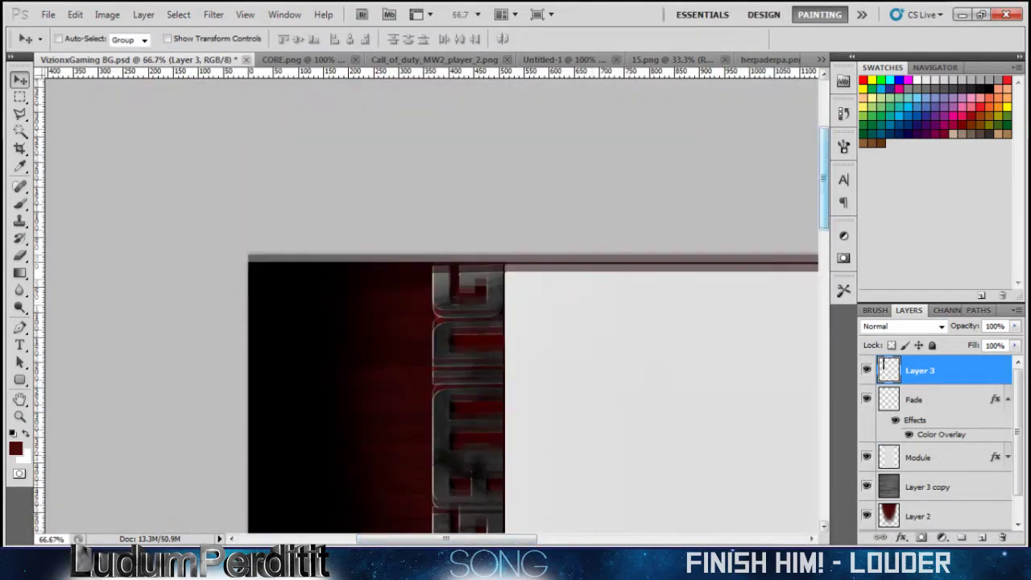
Raise the logo's Lightness to +12 and duplicate it for the right side.
key(ctrl+u)
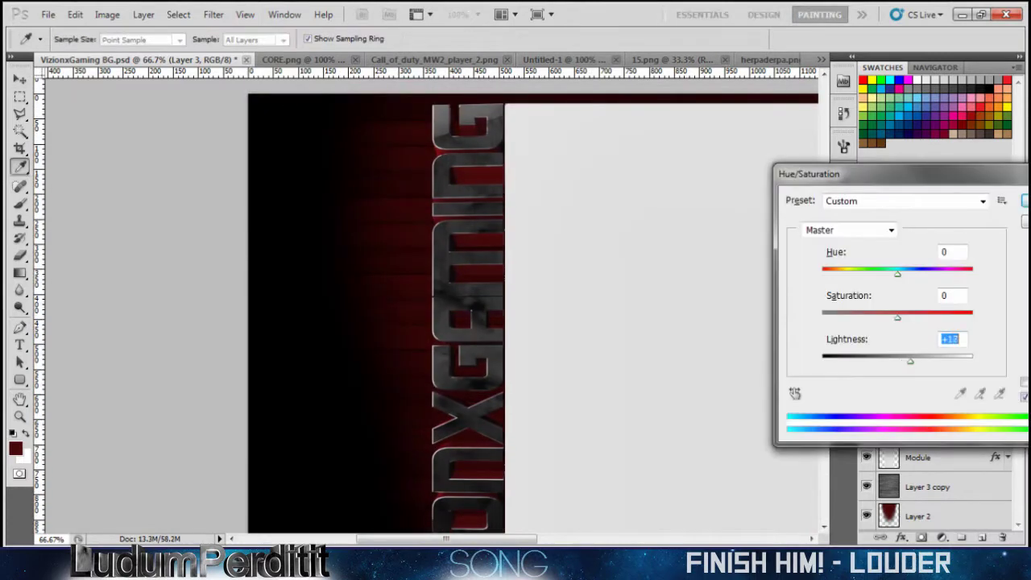
key(Return)
key(v)
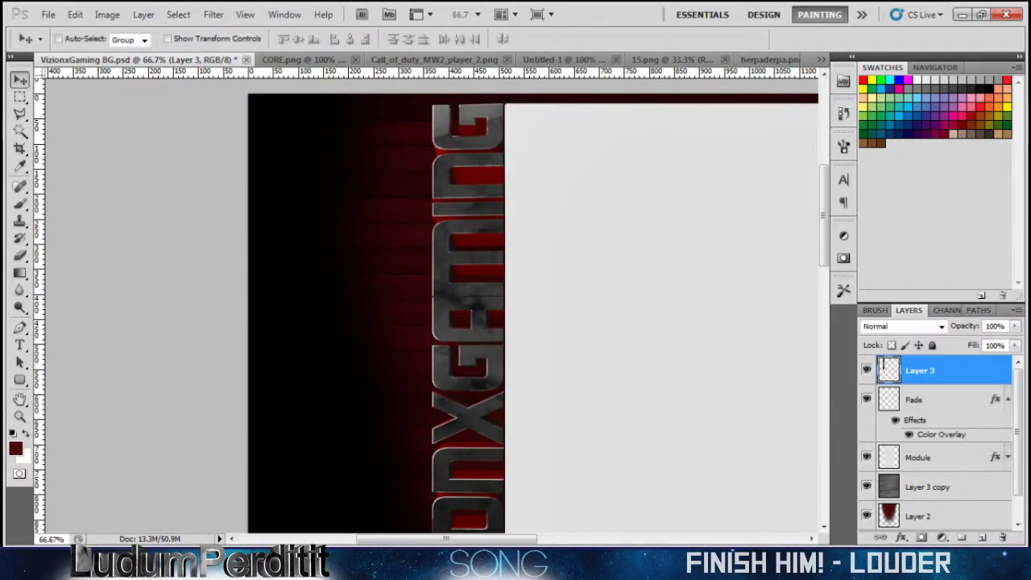
key(ctrl+minus)
key(ctrl+j)
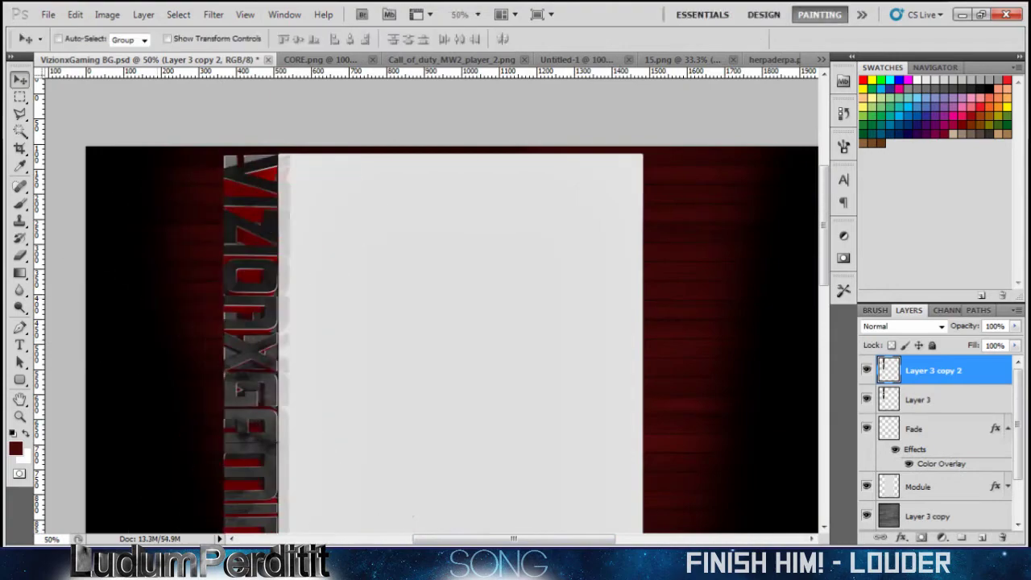
Nudge the left logo, Layer 3, upward.
key(ctrl+plus)
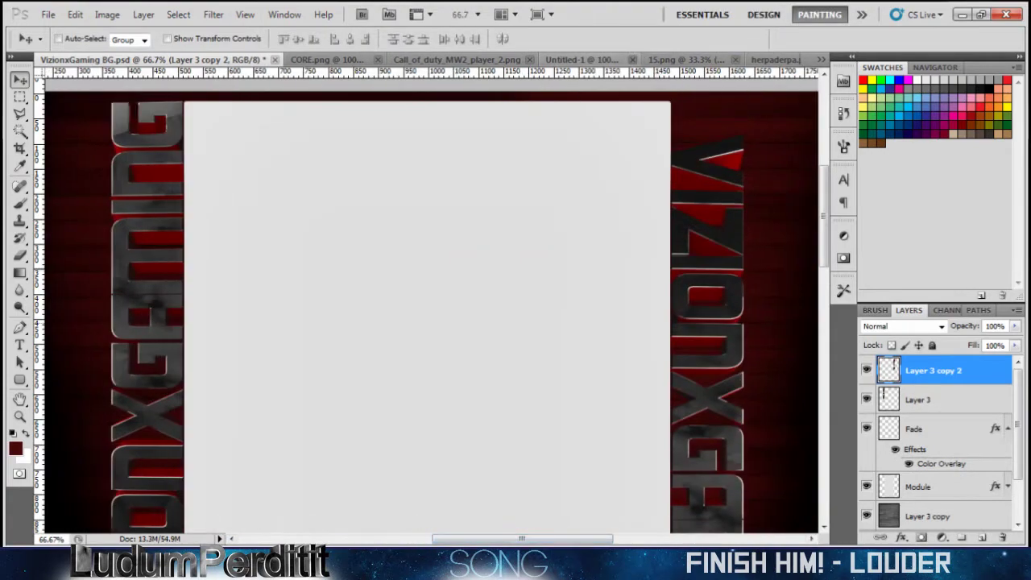
key(alt+bracketleft)
key(shift+Up)
key(shift+Up)
key(shift+Up)
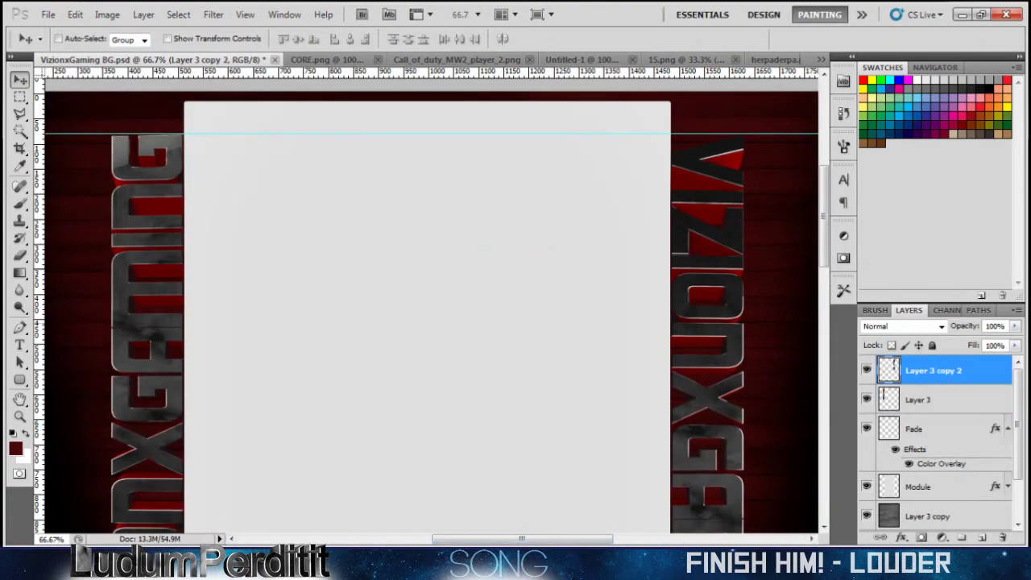
Drag the soldier render from the Call_of_duty image into the background document.
click(457, 59)
mouse_move(451, 322)
mouse_down()
mouse_move(145, 59)
mouse_move(265, 322)
mouse_up()
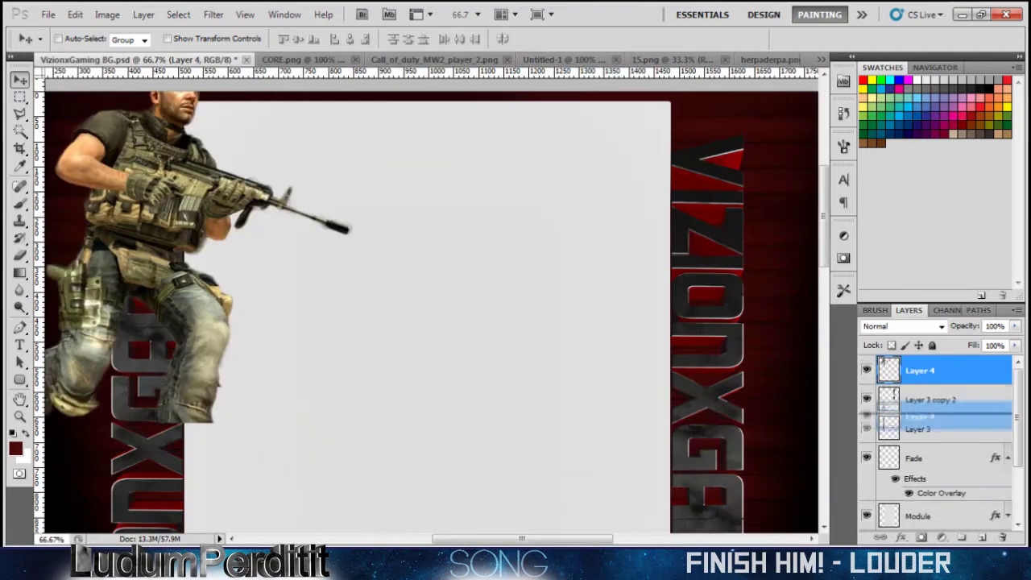
drag(935, 371, 883, 422)
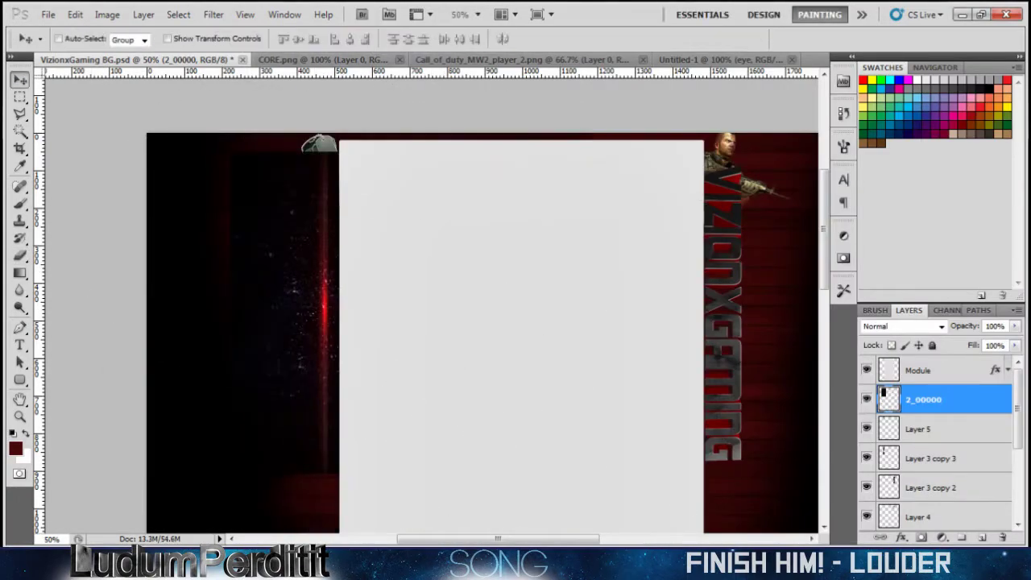
Change the light-streak layer's blend mode and adjust the brush size settings.
click(902, 326)
click(895, 121)
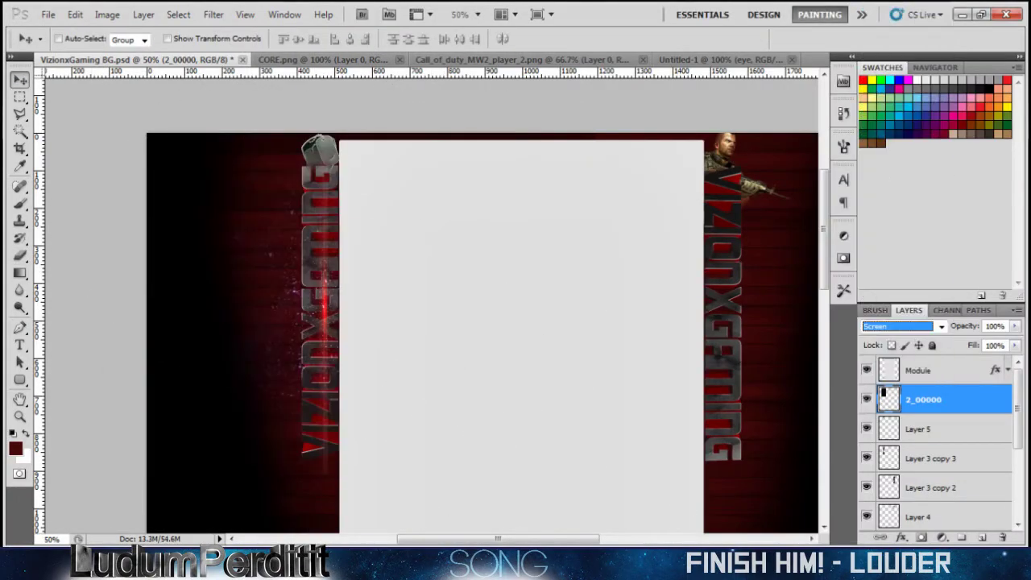
scroll(267, 247, up, 2)
key(b)
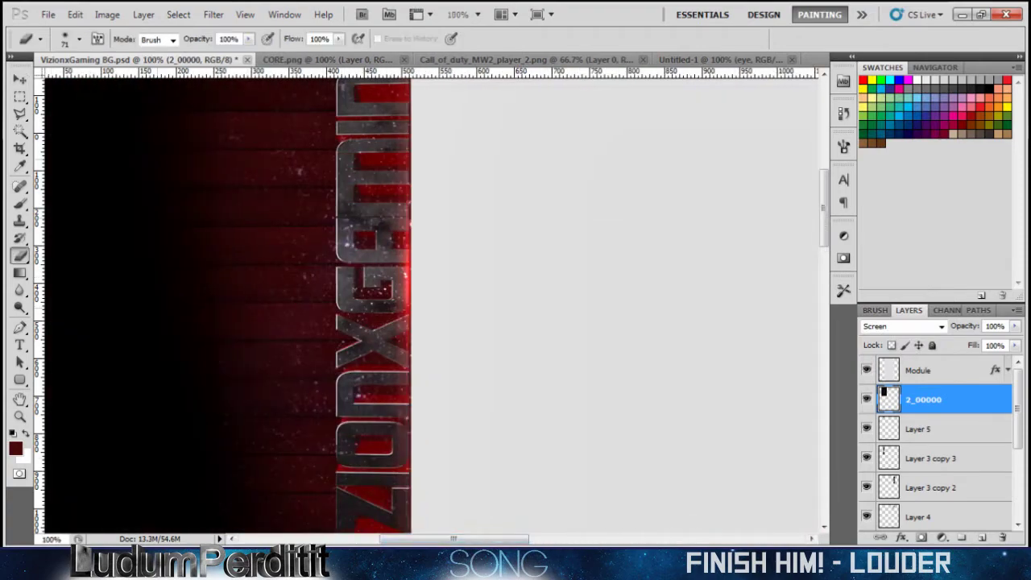
scroll(403, 307, down, 4)
click(79, 38)
key(Return)
scroll(427, 306, up, 5)
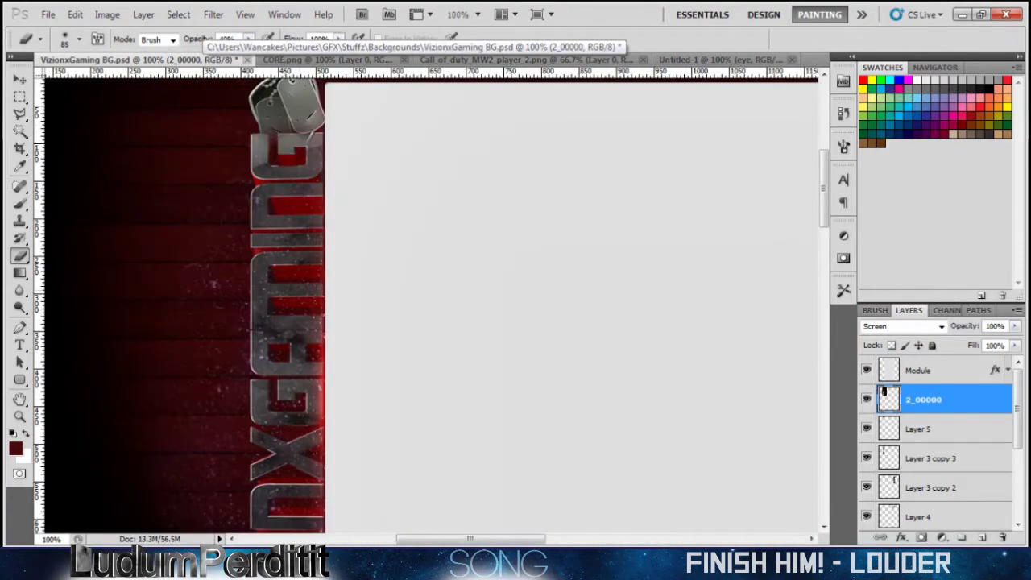
scroll(427, 306, up, 3)
scroll(427, 307, down, 3)
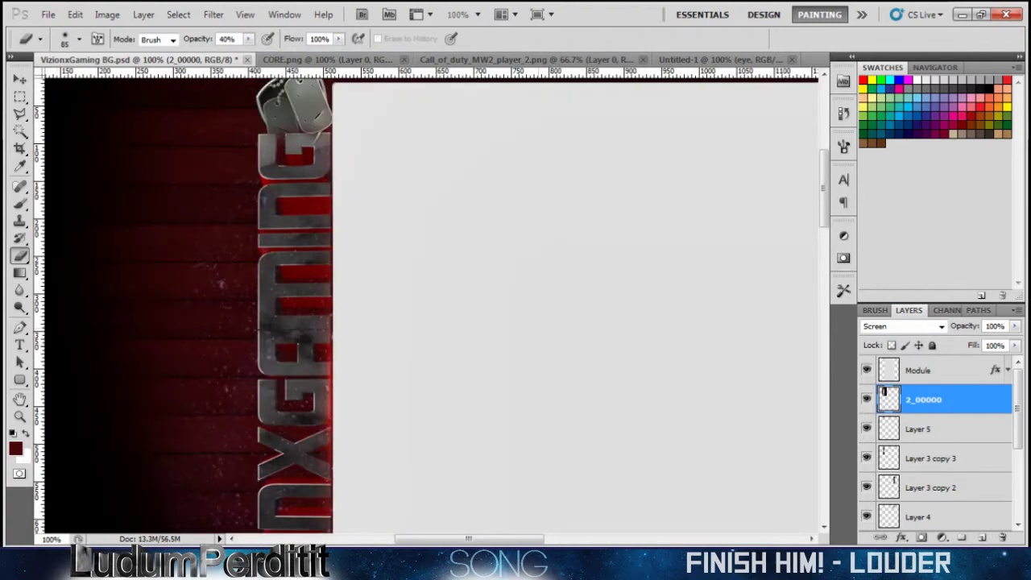
Duplicate the light streak, rotate the copy 90°, and blend 2_00000 in Lighten mode.
key(ctrl+minus)
key(ctrl+minus)
key(ctrl+j)
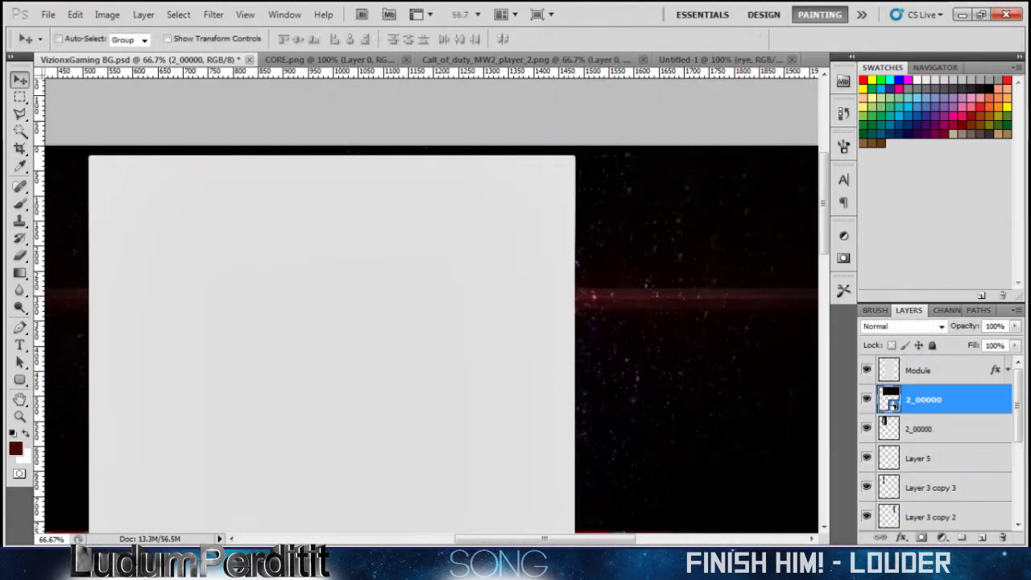
key(ctrl+t)
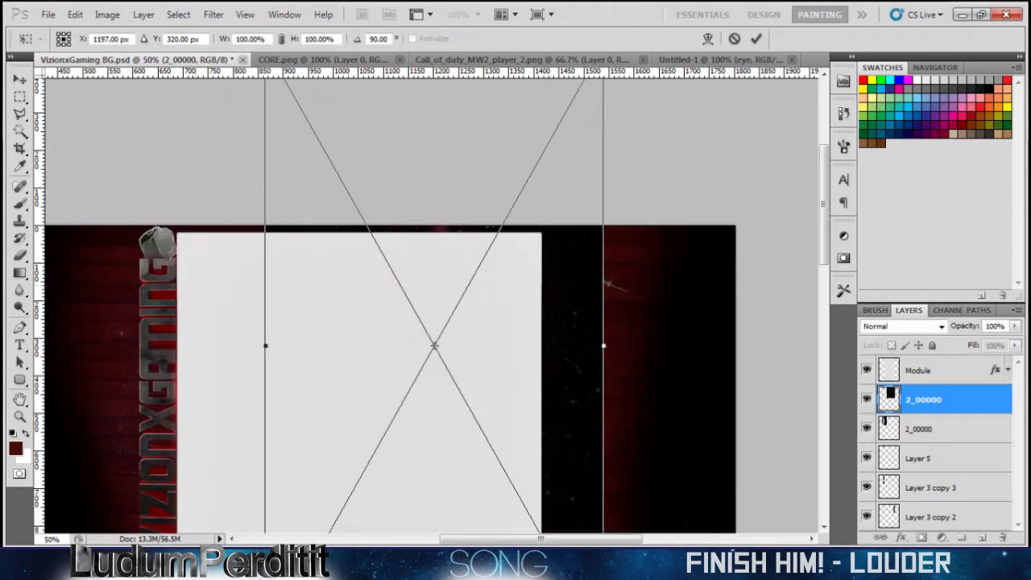
key(ctrl+minus)
key(Return)
scroll(427, 306, down, 3)
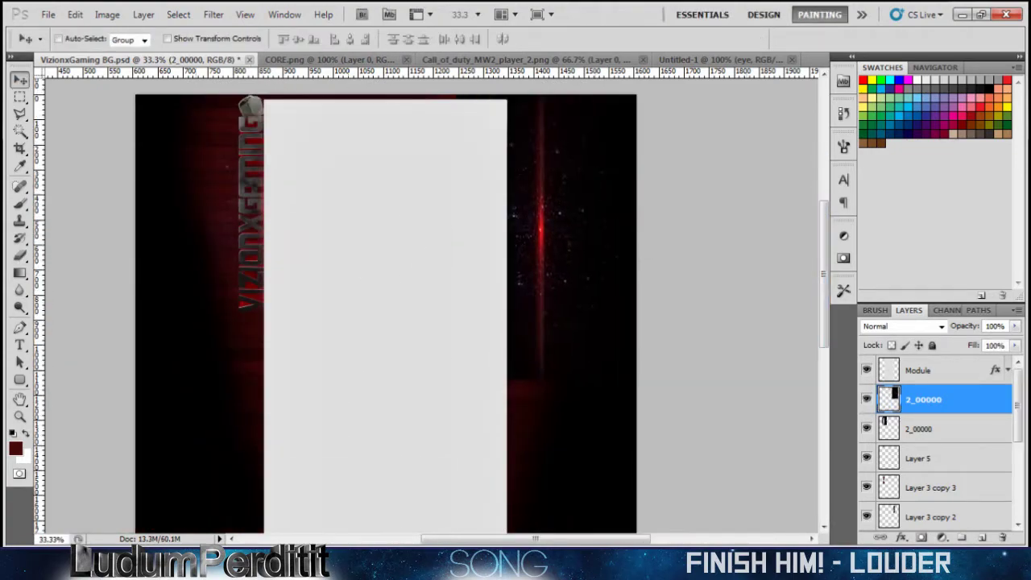
key(alt+shift+g)
key(ctrl+plus)
key(ctrl+plus)
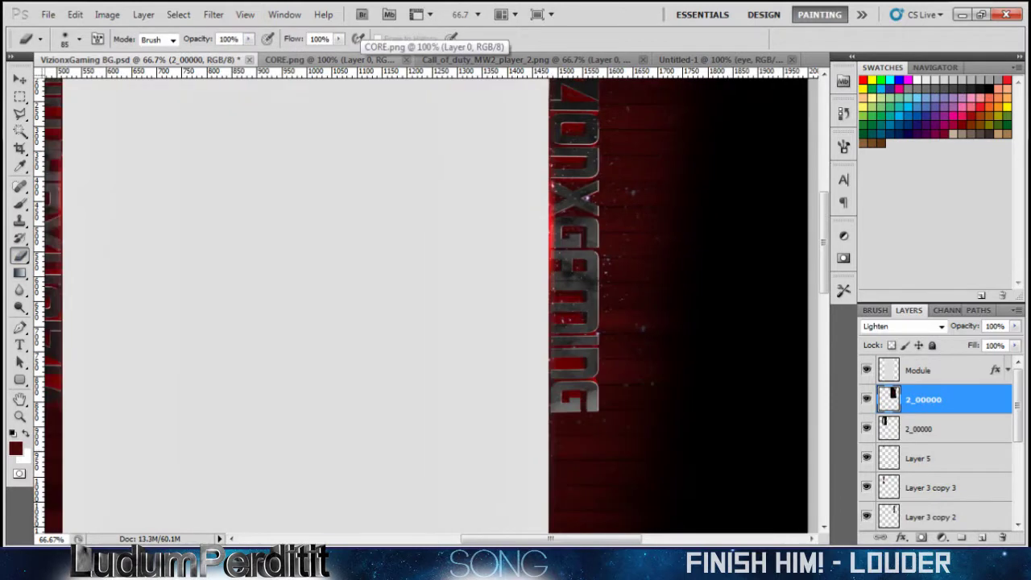
Lower the eraser opacity for softer edits around the Flare 7 glow.
scroll(427, 306, right, 3)
click(249, 38)
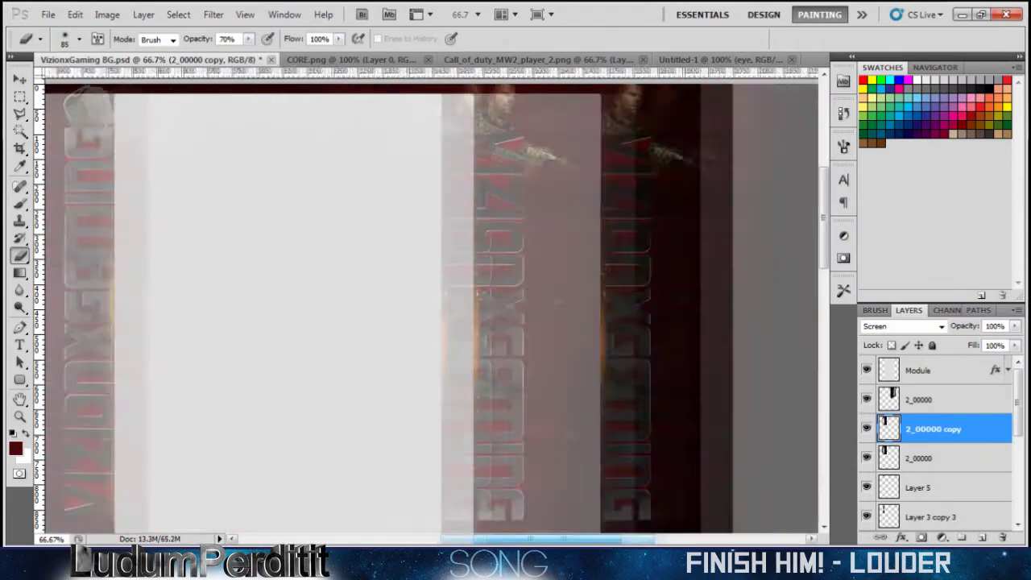
scroll(435, 306, right, 10)
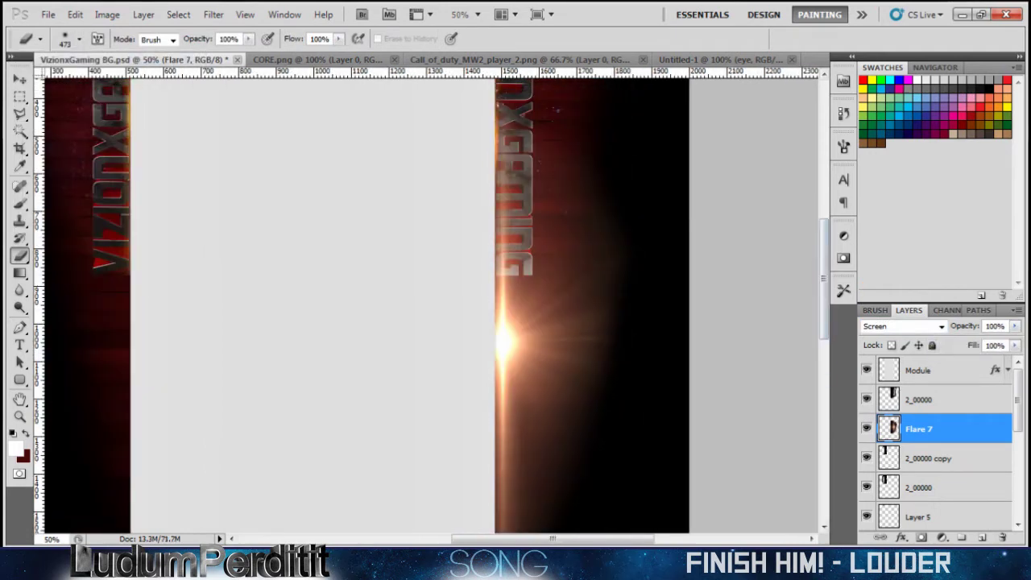
Erase part of Flare 7, then copy the flare over to the left lettering's base.
drag(537, 203, 554, 304)
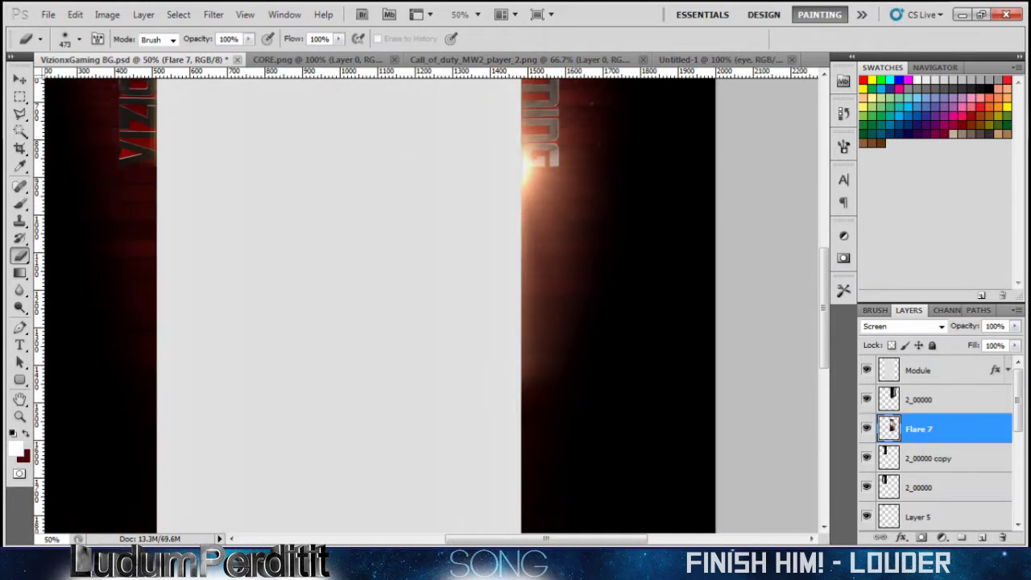
key(ctrl+j)
key(ctrl+t)
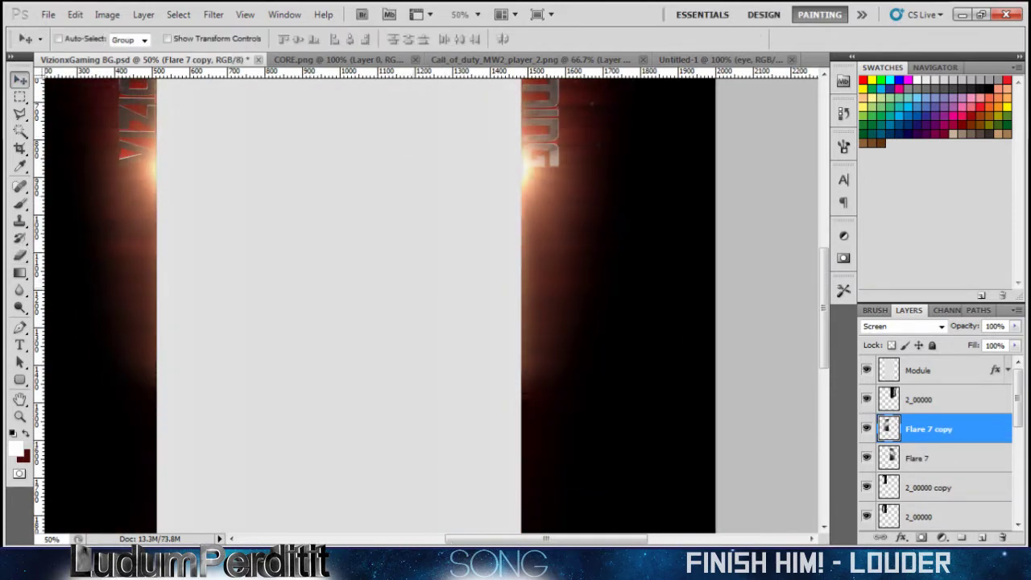
key(e)
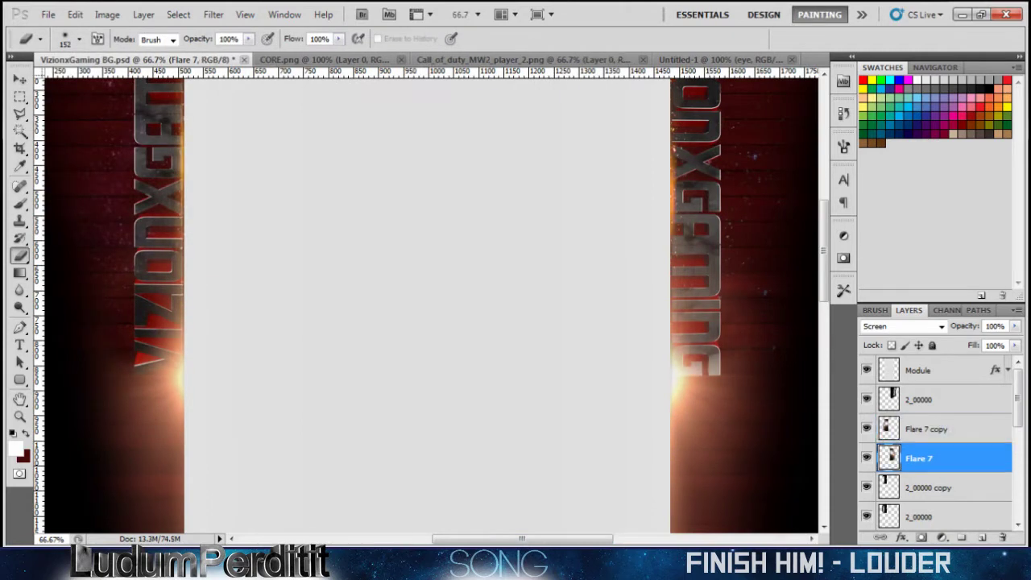
Merge the two flare layers into Flare 7 copy in Screen mode.
key(ctrl+e)
click(902, 327)
click(887, 136)
click(903, 327)
click(878, 9)
click(902, 326)
click(886, 131)
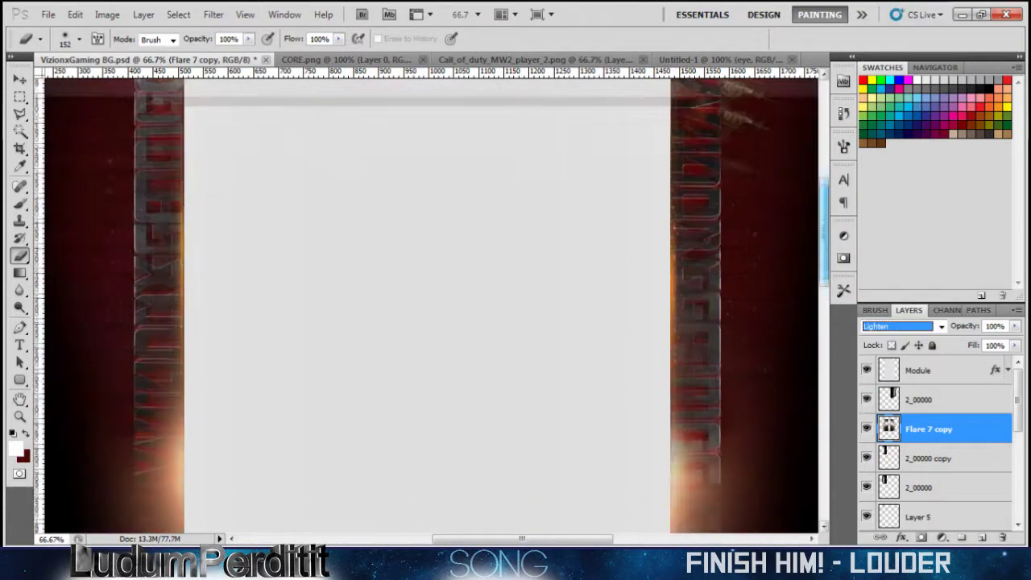
Enlarge the brush to about 201 px.
click(78, 38)
key(Return)
scroll(435, 306, left, 5)
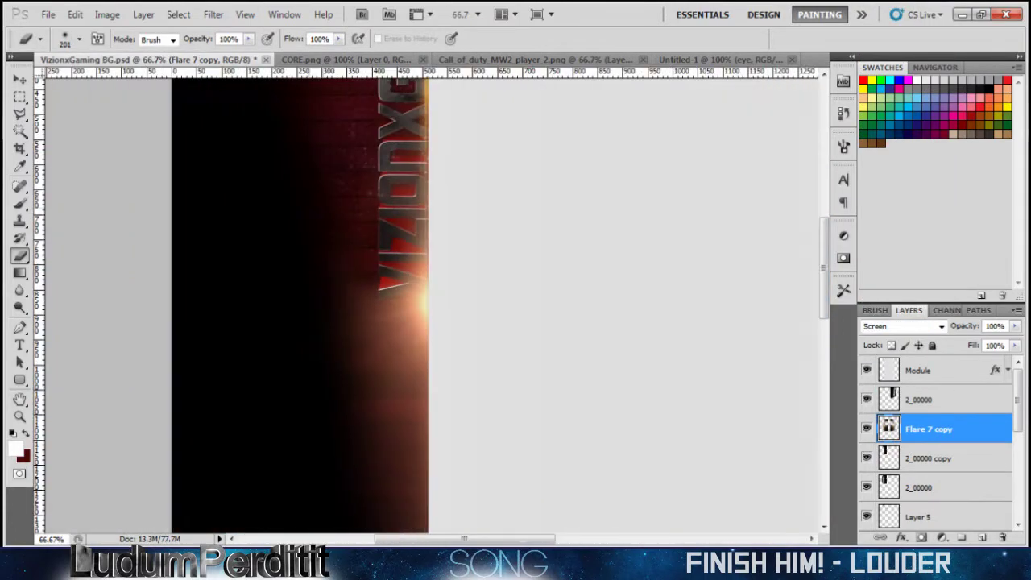
Pan and zoom around the design to inspect the lettering and top area.
scroll(939, 443, down, 3)
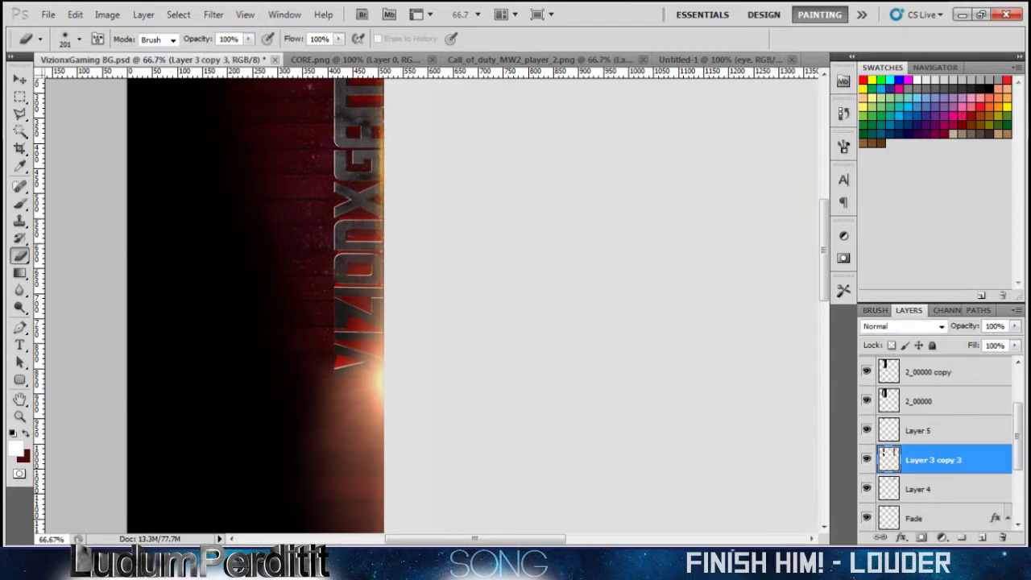
scroll(435, 306, up, 3)
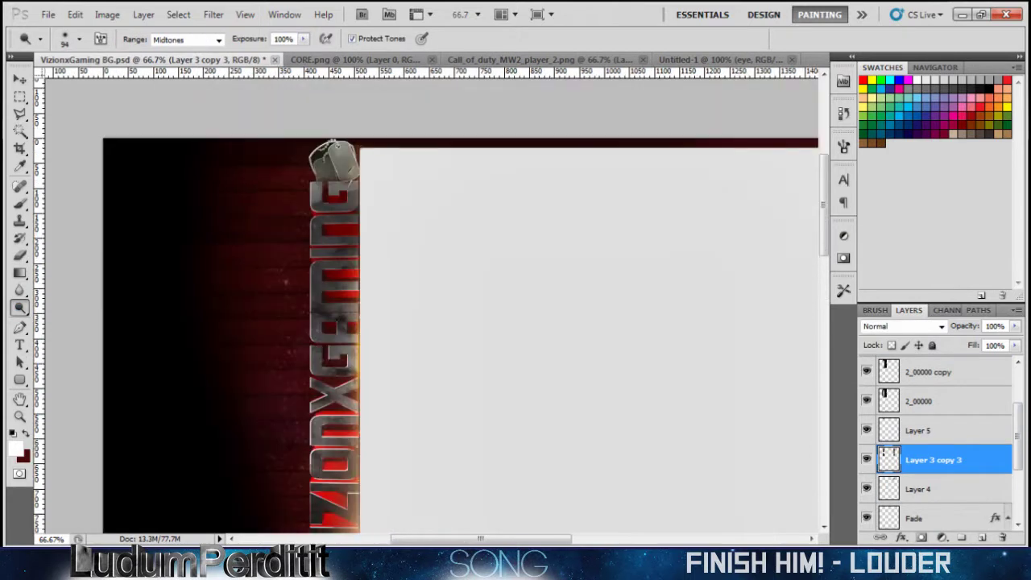
scroll(435, 306, right, 5)
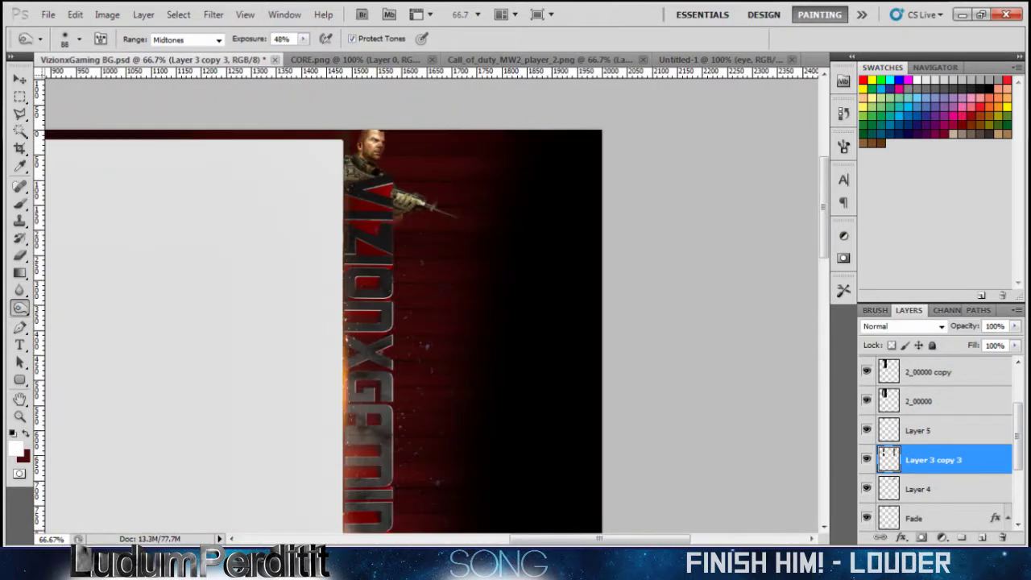
scroll(435, 306, down, 3)
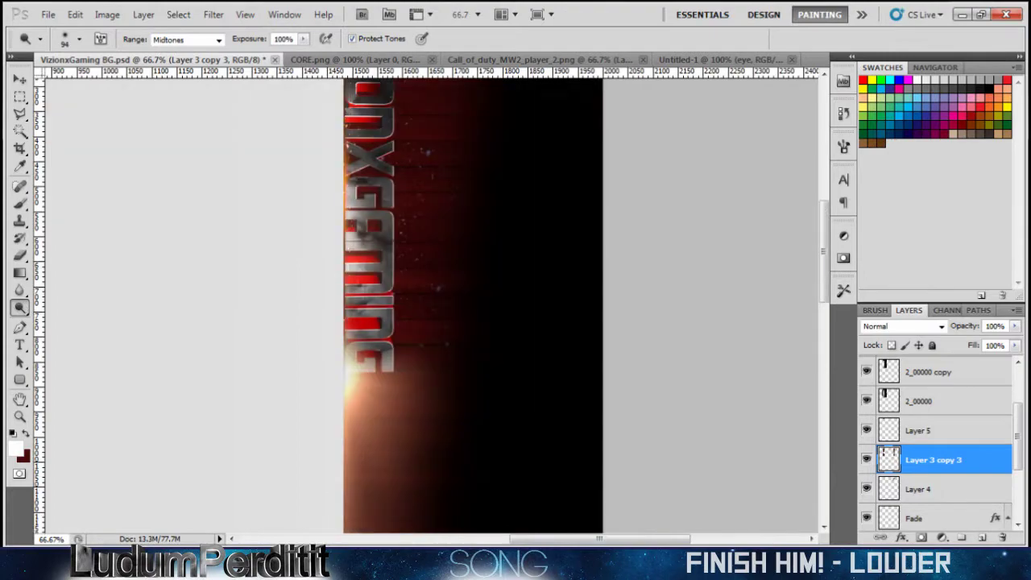
scroll(435, 306, left, 5)
key(ctrl+minus)
scroll(435, 306, up, 3)
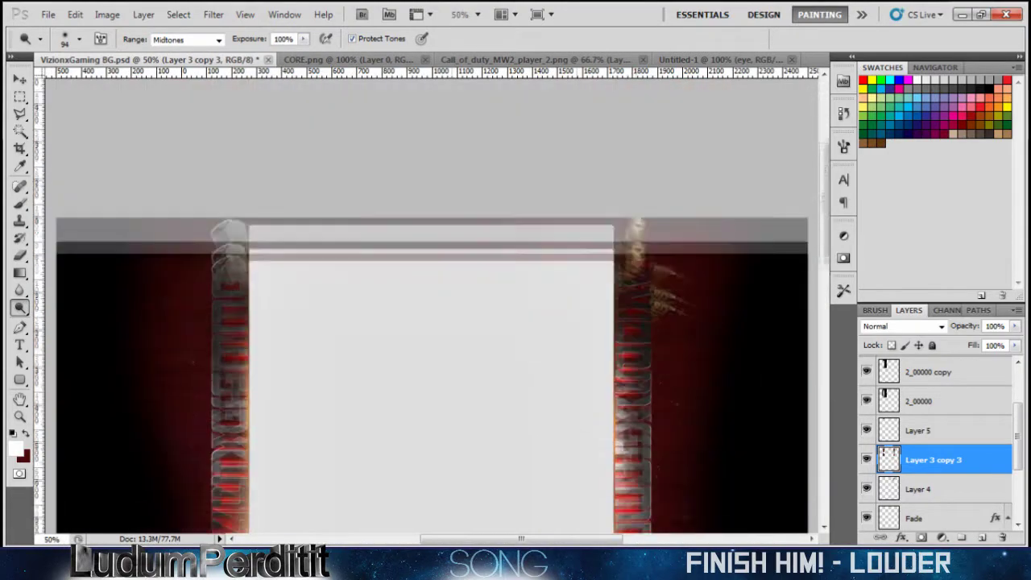
Close CORE.png and the soldier image without saving, showing the Untitled-1 eye sketch.
key(ctrl+Tab)
key(ctrl+w)
key(ctrl+w)
key(n)
key(ctrl+plus)
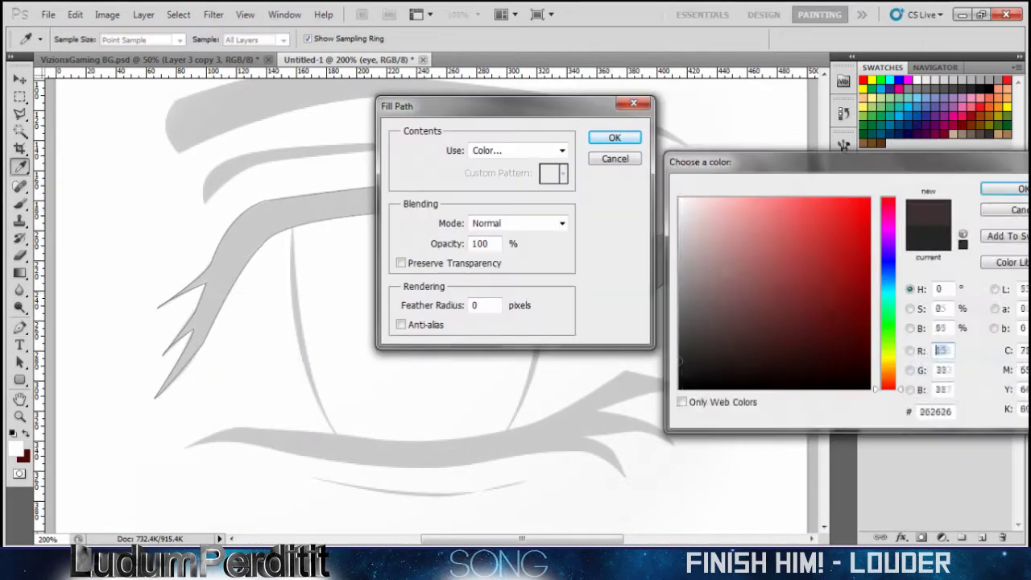
Trace the eye outline on a new layer and delete the original sketch layer.
key(ctrl+shift+alt+n)
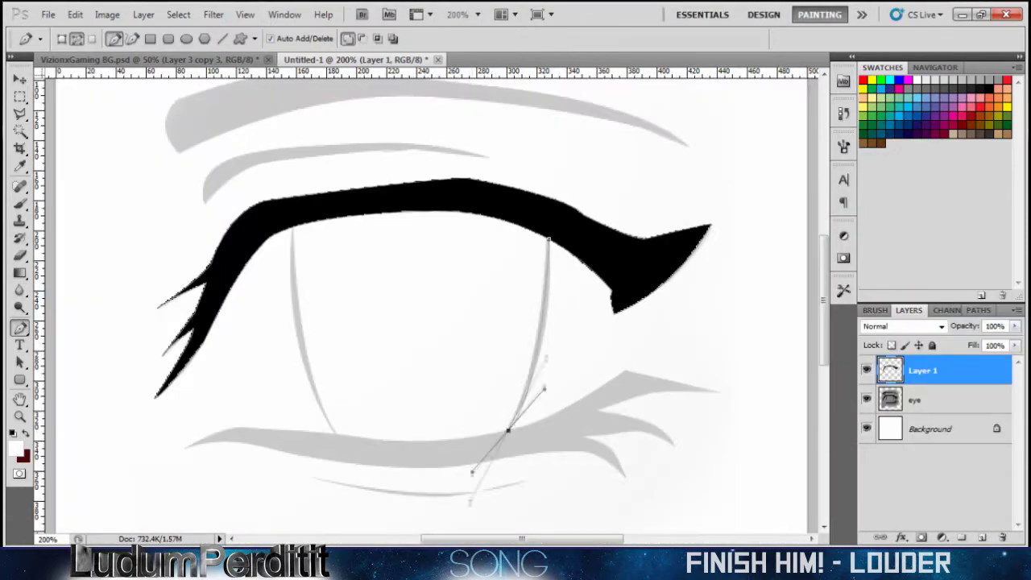
drag(544, 388, 561, 326)
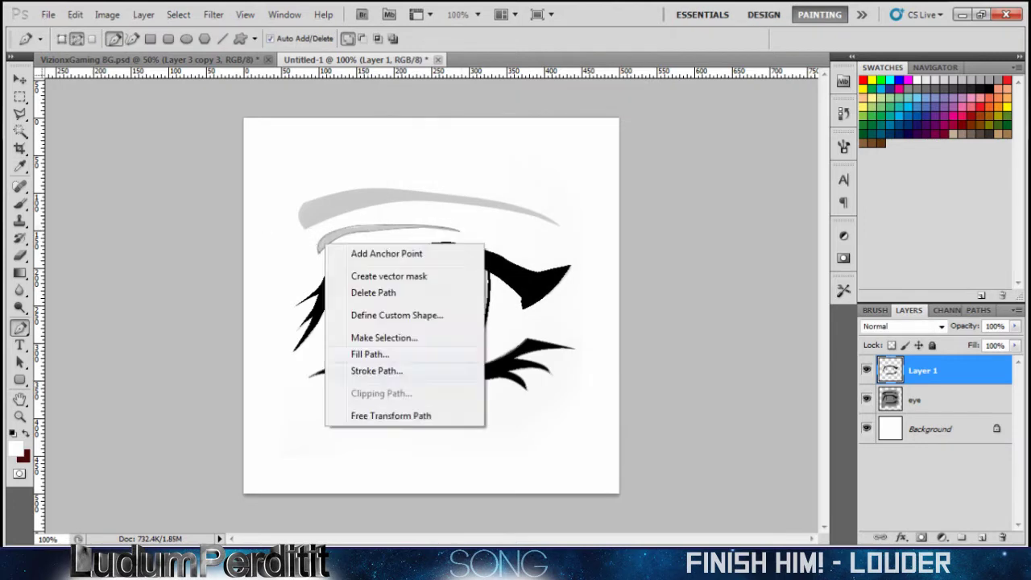
key(Delete)
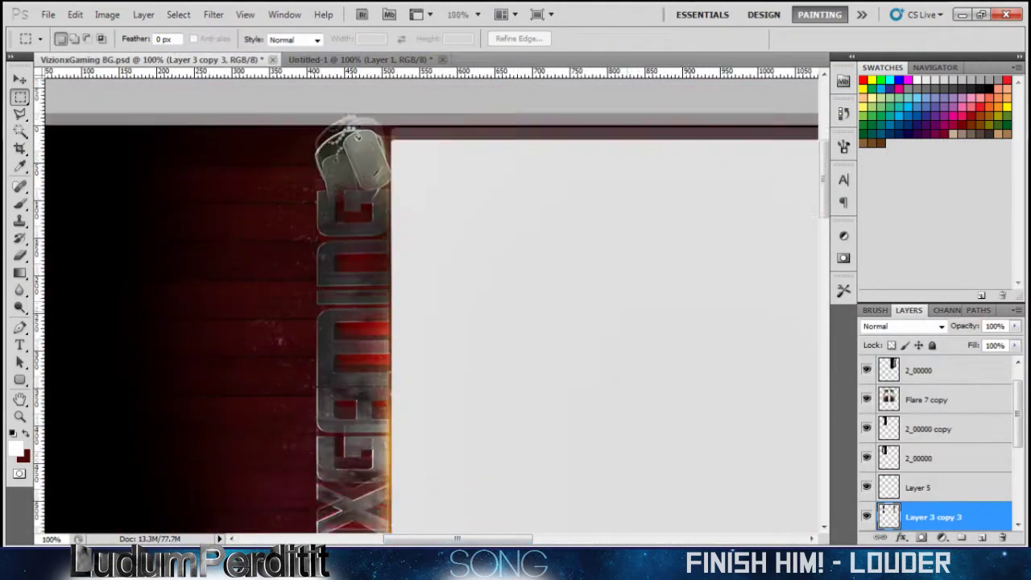
key(v)
right_click(361, 227)
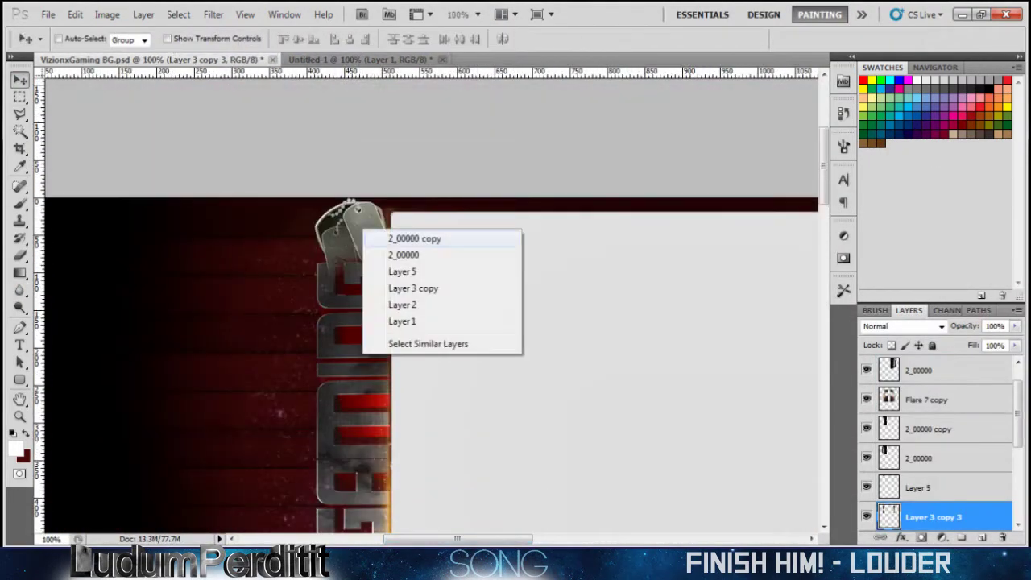
Select Layer 5, the dog tags, and scale it down.
click(406, 235)
right_click(353, 228)
click(394, 269)
key(ctrl+t)
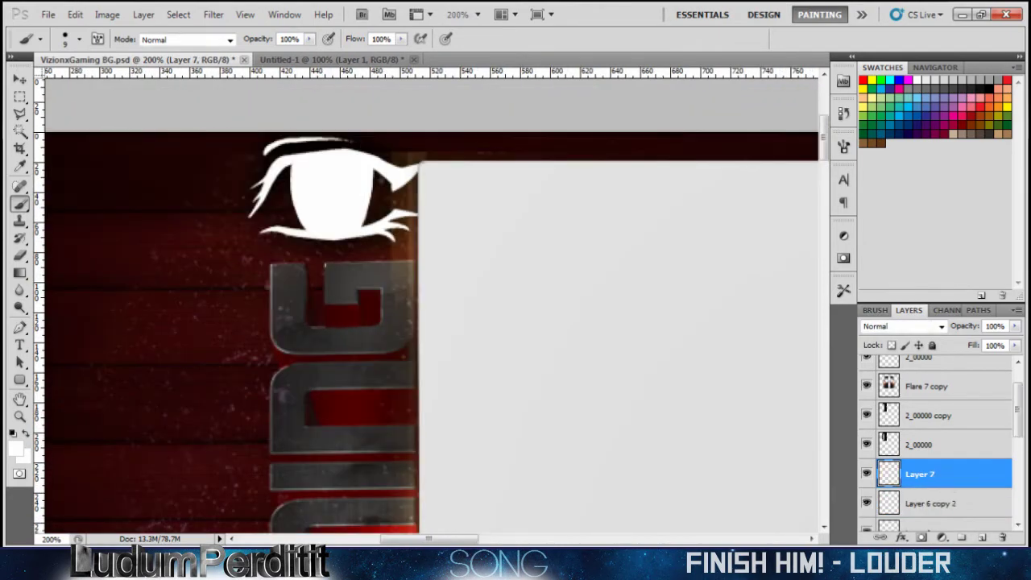
Add a new layer with default black and white colours, then switch to the Pen tool.
key(ctrl+shift+alt+n)
key(d)
click(79, 38)
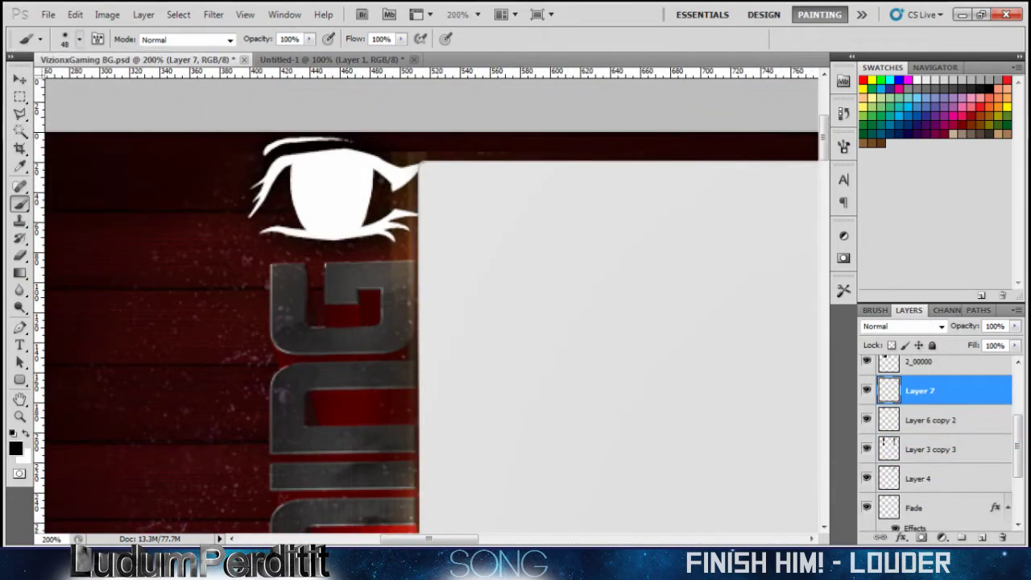
key(ctrl+plus)
key(p)
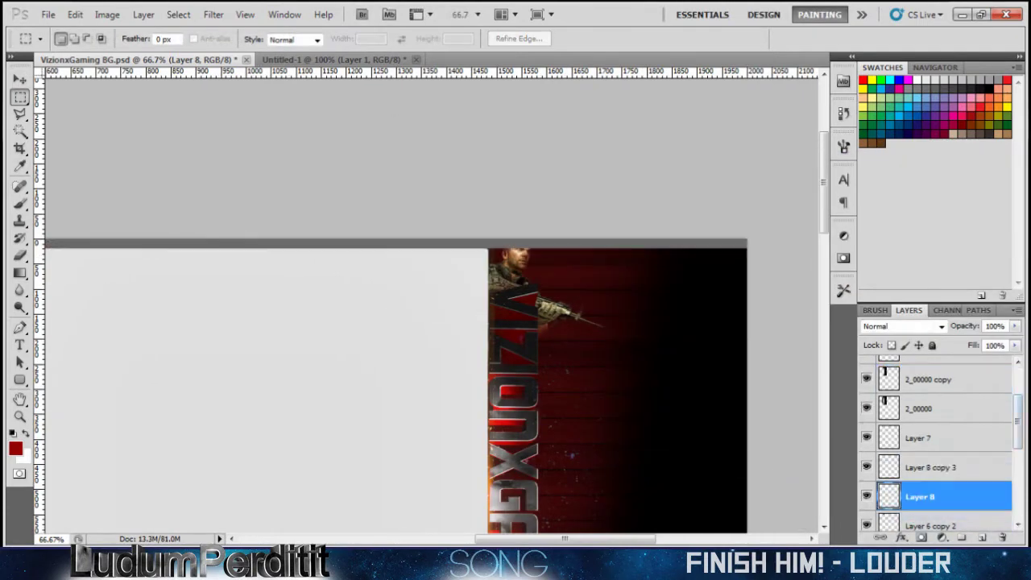
Recolour the Layer 4 soldier with Hue 0, Lightness -25 and stronger saturation.
key(alt+bracketright)
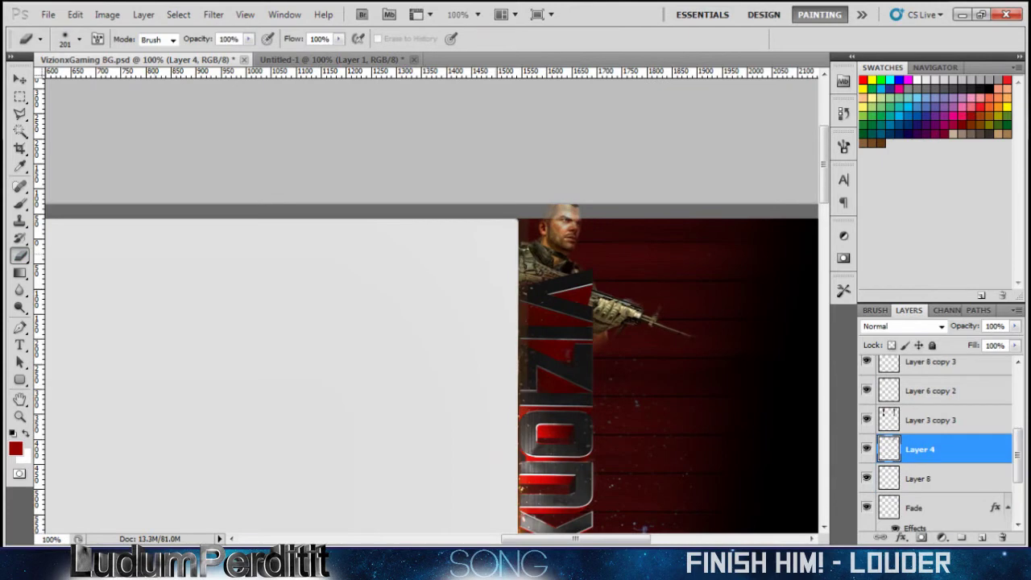
key(alt+bracketleft)
key(v)
key(ctrl+u)
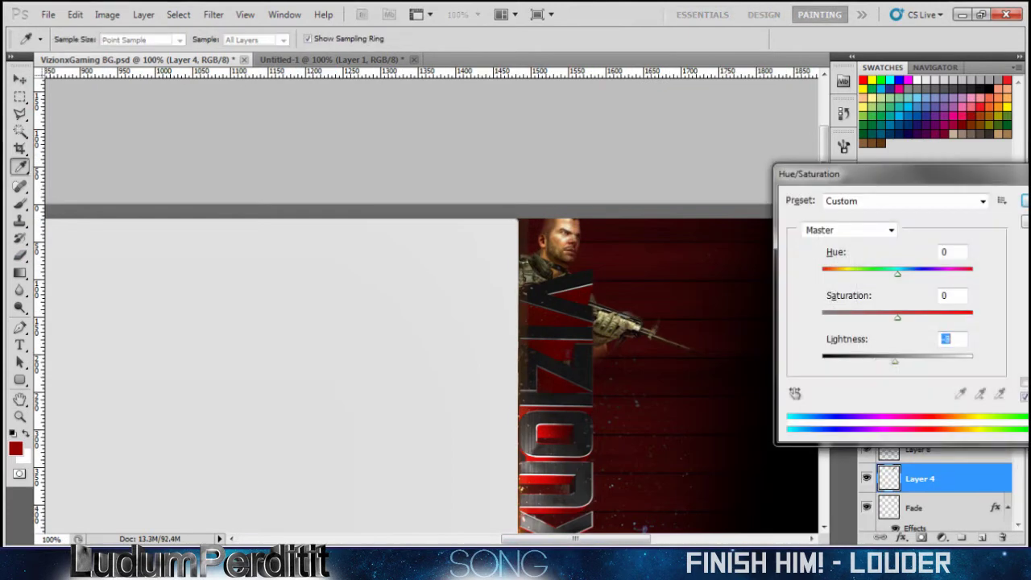
text(0)
key(Tab)
key(Tab)
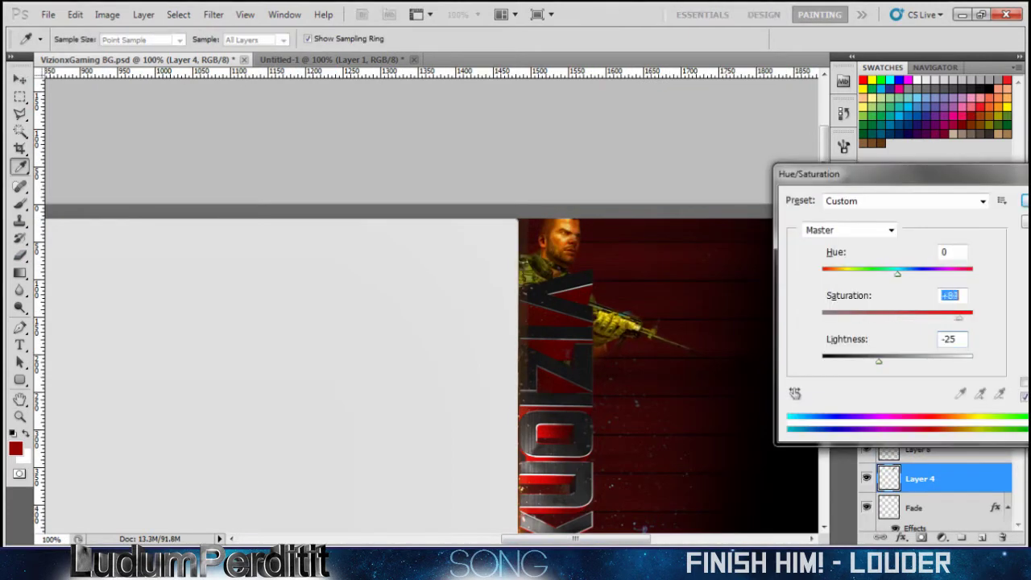
key(Return)
Select Layer 8 copy 3 and zoom the document out to 66.7%.
right_click(371, 226)
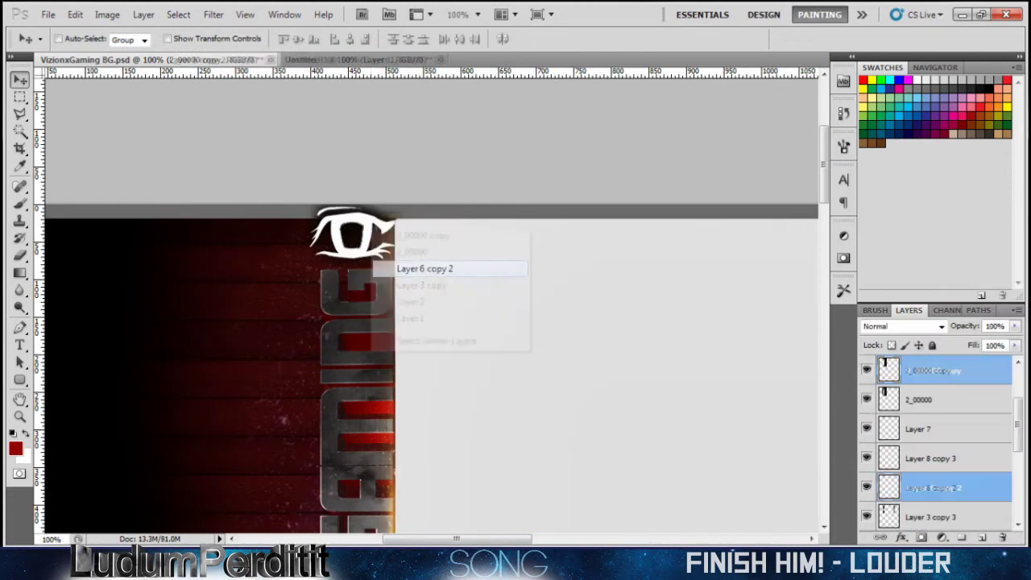
click(419, 267)
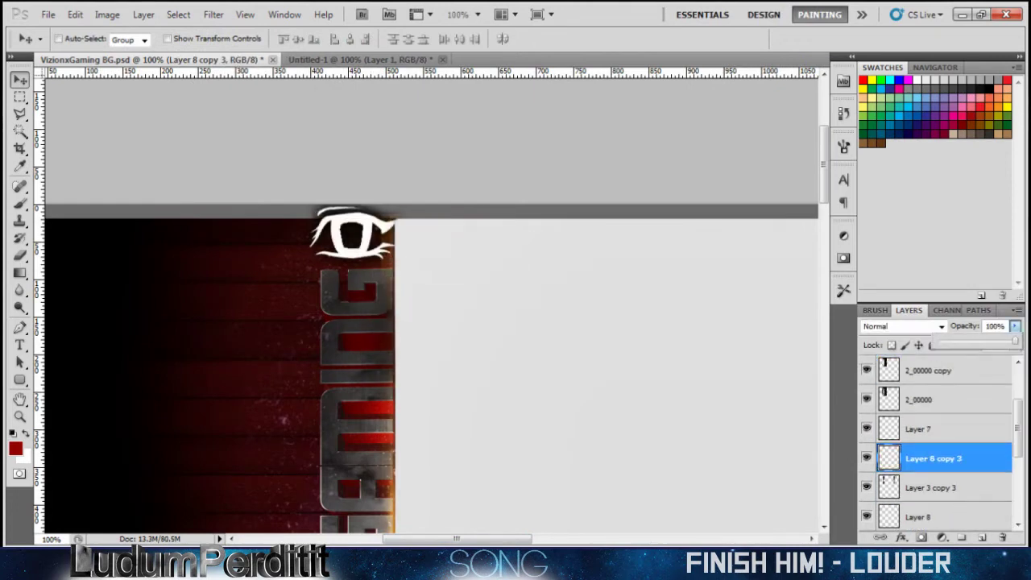
key(ctrl+minus)
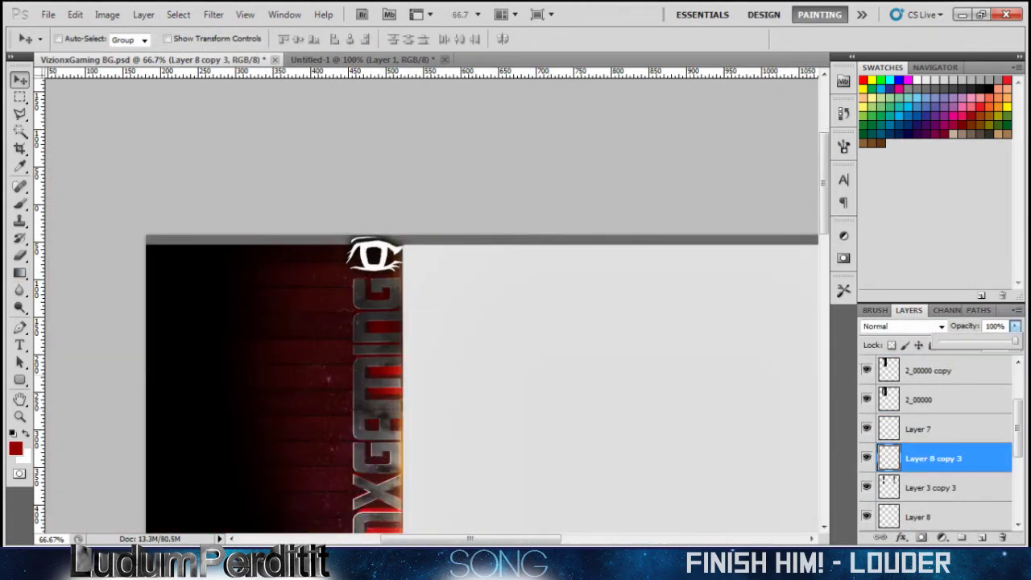
key(alt+Tab)
Browse the Resources > Textures folder to find the Stainless Steel 3 texture.
double_click(573, 214)
double_click(971, 230)
scroll(765, 339, down, 5)
double_click(758, 326)
key(alt+F4)
scroll(765, 339, down, 10)
scroll(765, 338, down, 5)
scroll(765, 339, down, 3)
Place Stainless Steel 3 in the document as a clipping mask on the lettering.
drag(948, 278, 435, 362)
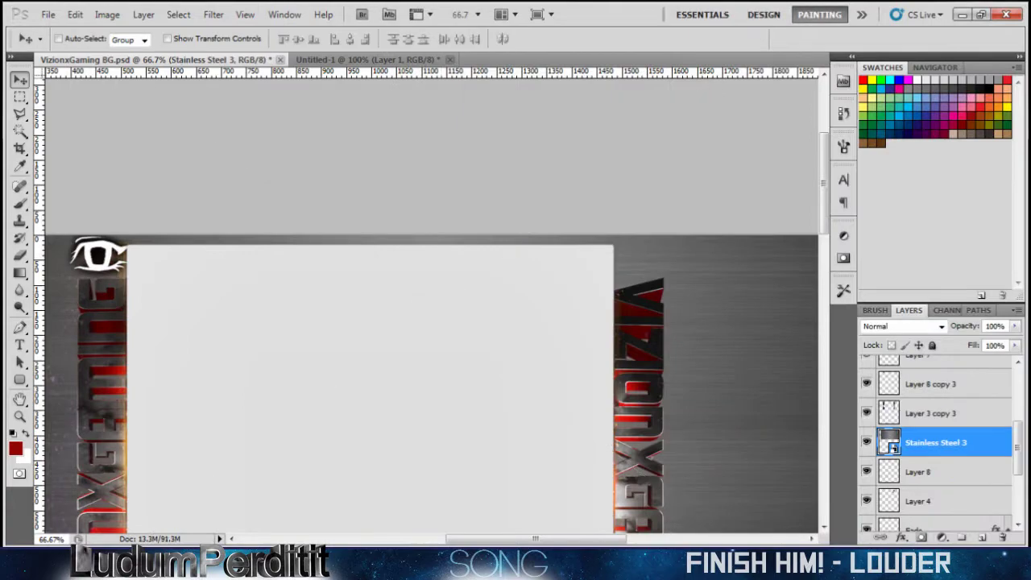
key(b)
right_click(950, 443)
click(926, 244)
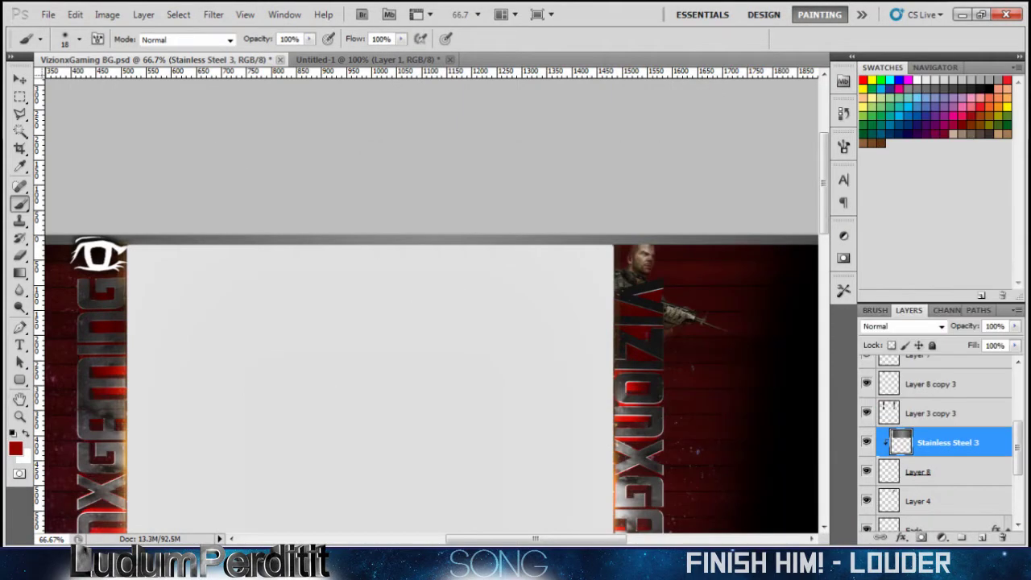
scroll(432, 387, right, 5)
scroll(432, 386, left, 4)
Give Layer 8's lettering a drop shadow, then select the Spectrum Spakle layer.
double_click(967, 472)
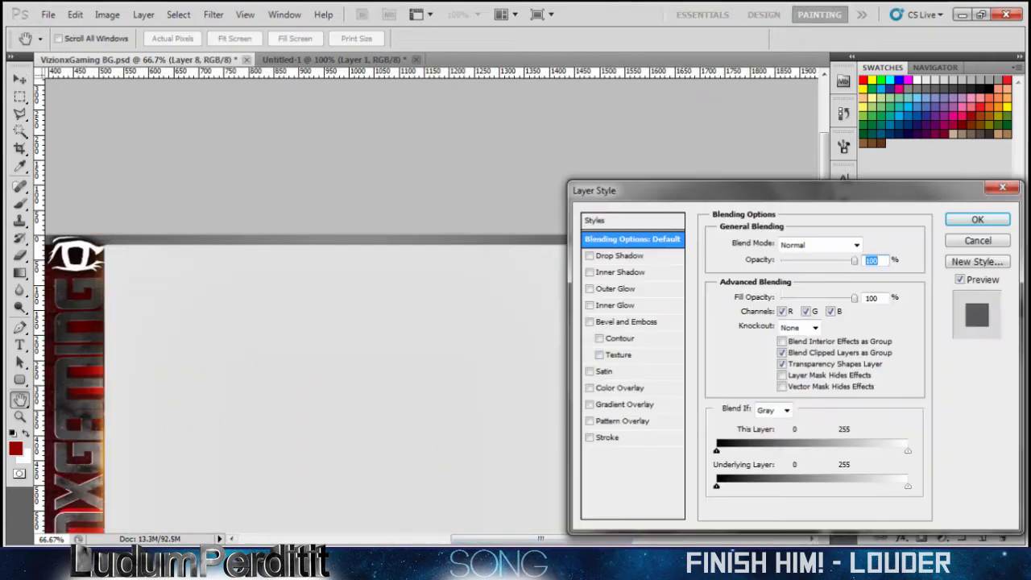
click(721, 344)
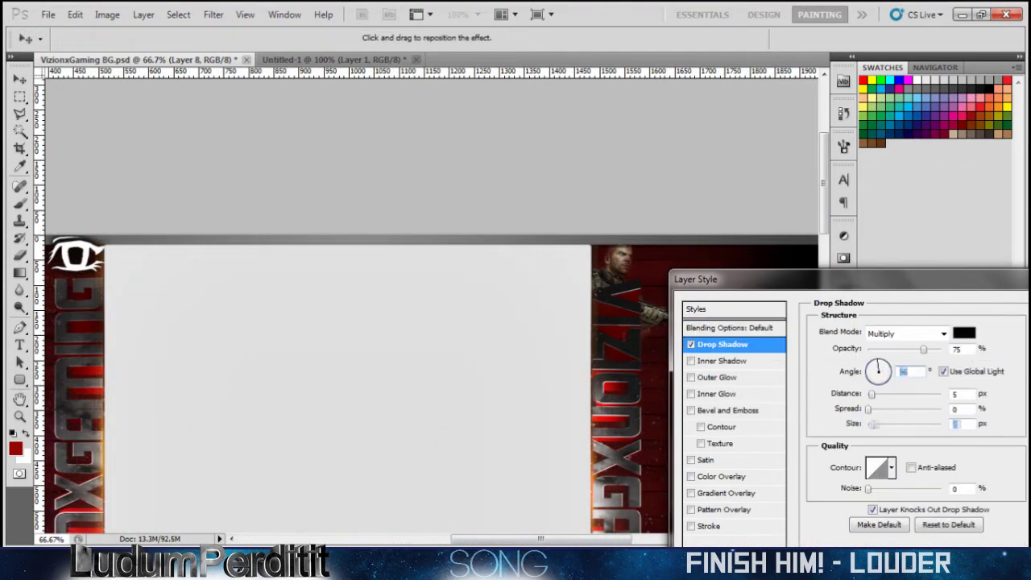
key(Return)
scroll(432, 306, left, 3)
scroll(432, 306, down, 2)
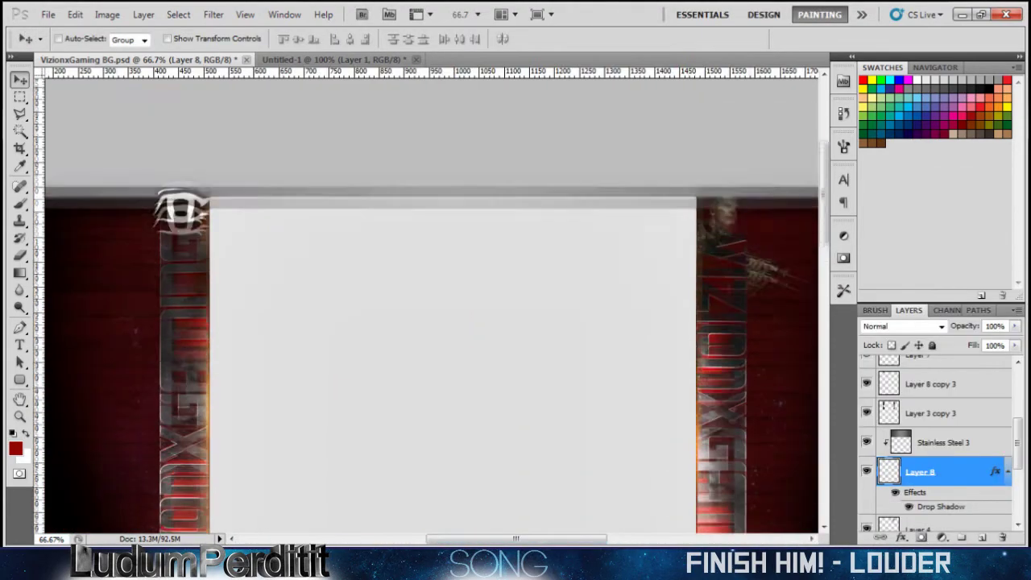
right_click(704, 236)
click(749, 263)
Delete the Spectrum Spakle layer.
key(alt+Tab)
key(alt+Tab)
key(Delete)
key(Return)
key(alt+Tab)
Add the 10-(4) flare from Lights and Flares, blended in Screen mode.
key(alt+Tab)
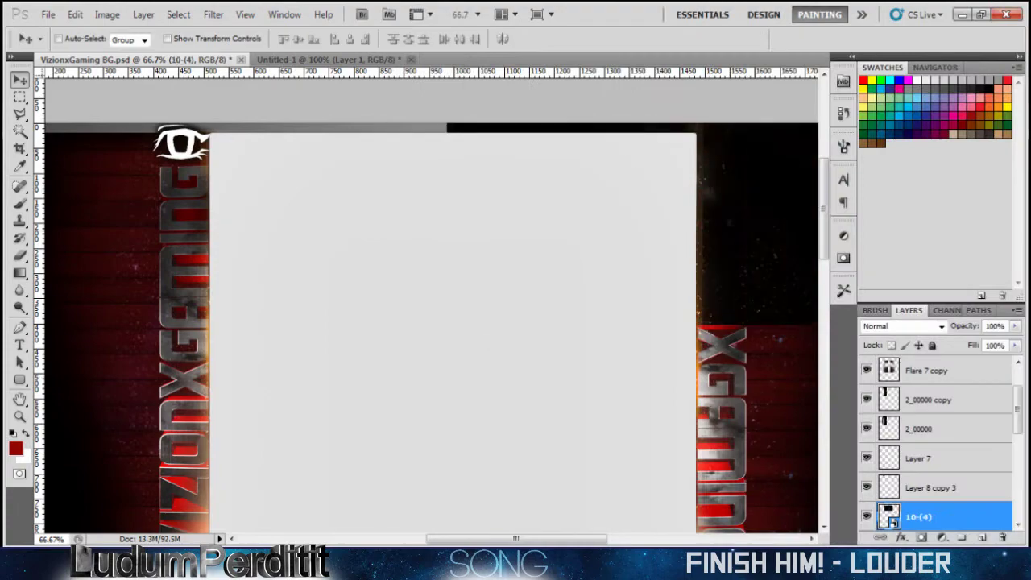
click(902, 326)
click(894, 128)
key(alt+Tab)
key(alt+Tab)
key(b)
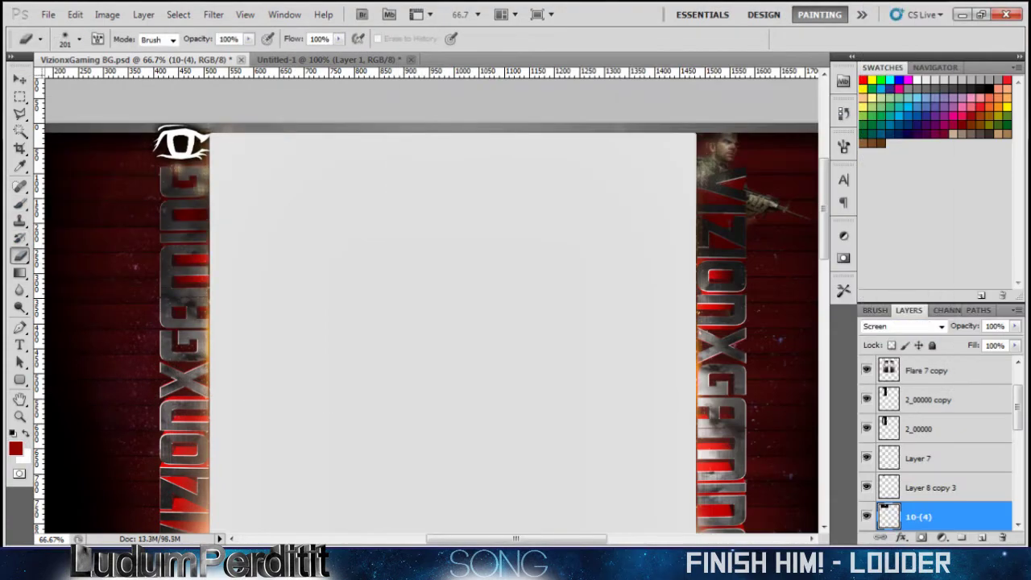
key(t)
key(alt+Tab)
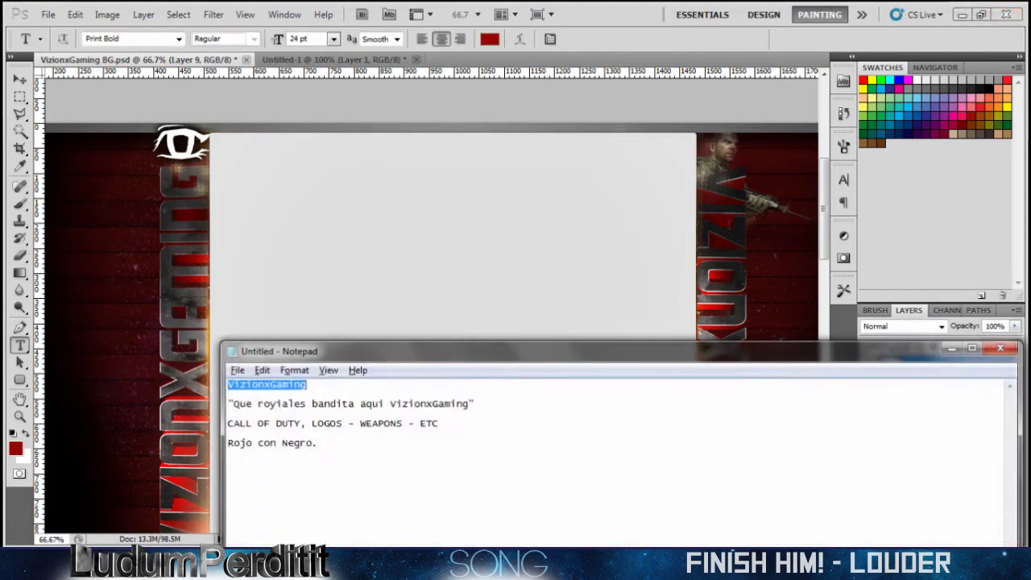
Paste the slogan 'Que royiales bandita aqui VizionxGaming' onto the top bar in white Bebas.
key(alt+Tab)
click(259, 126)
click(491, 39)
key(ctrl+v)
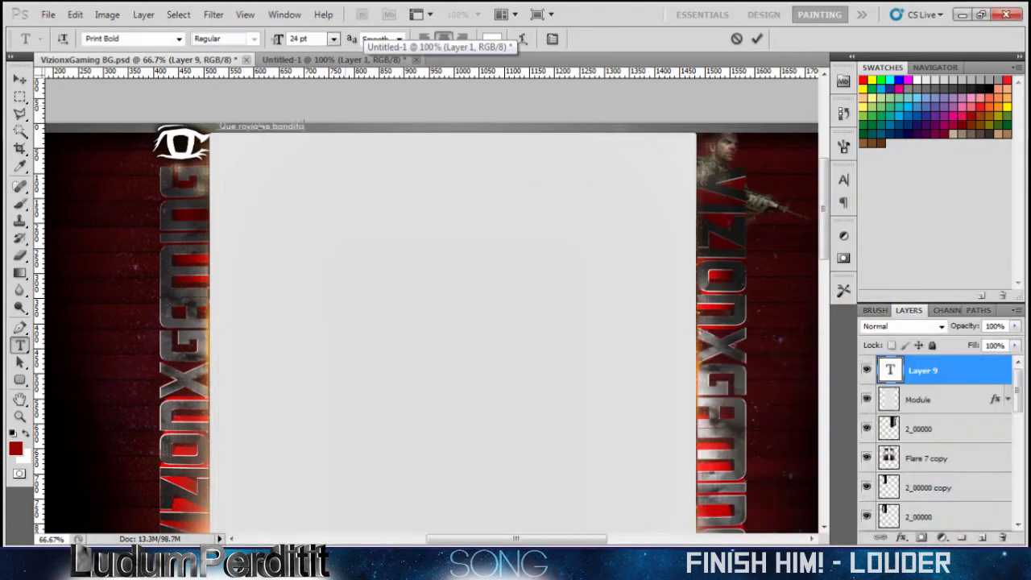
key(ctrl+plus)
key(ctrl+a)
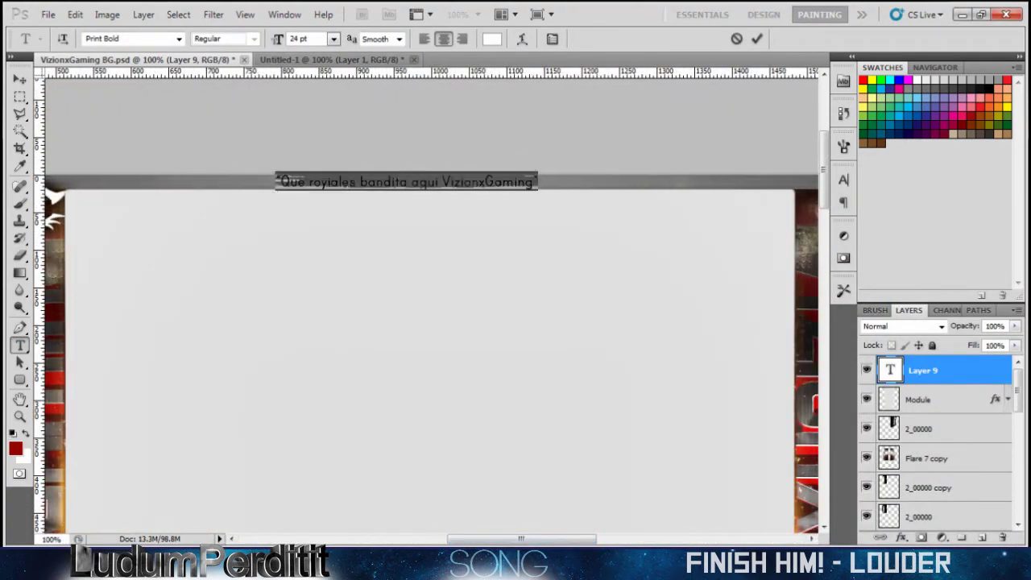
click(179, 39)
text(Bebas)
key(Return)
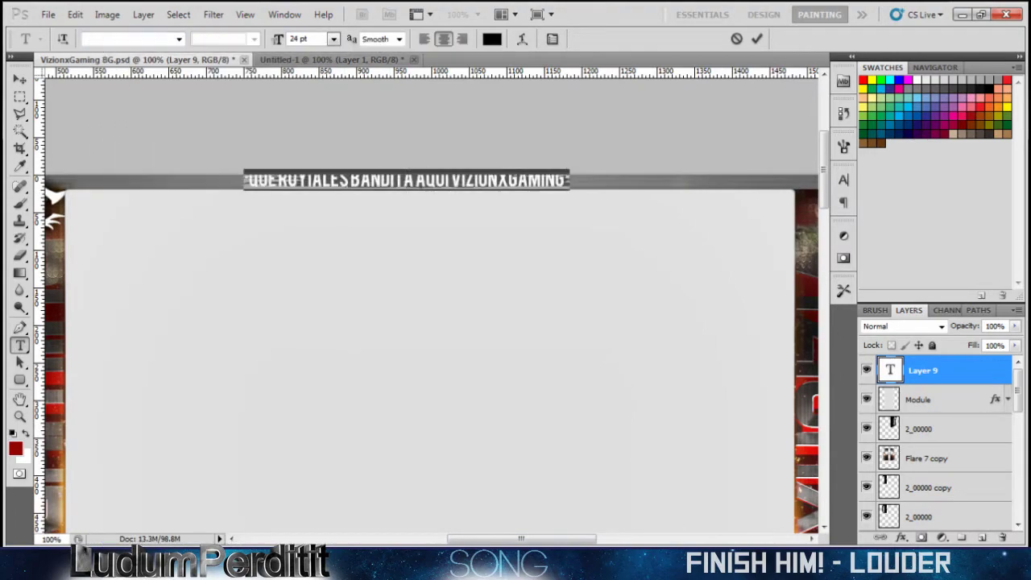
key(ctrl+Return)
key(v)
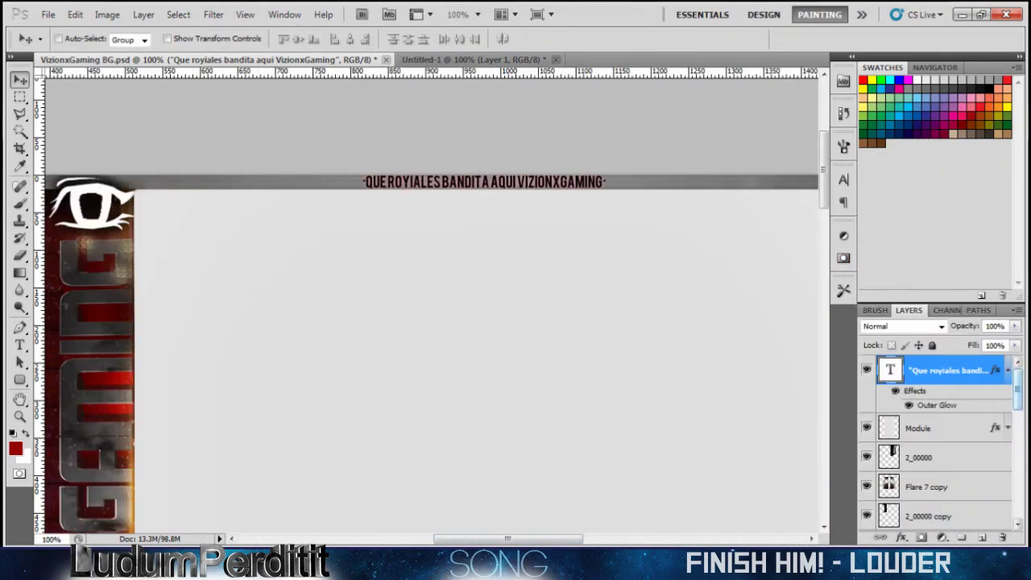
Set a 473 px brush, select the Stainless Steel 3 layer and zoom out to 25%.
text(b)
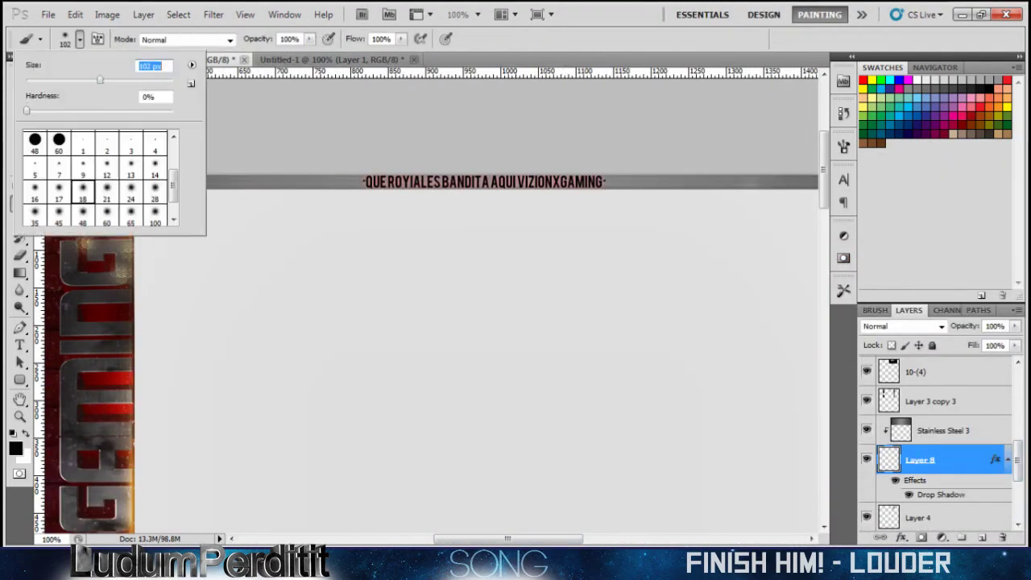
text(473)
key(Return)
key(ctrl+minus)
key(alt+bracketright)
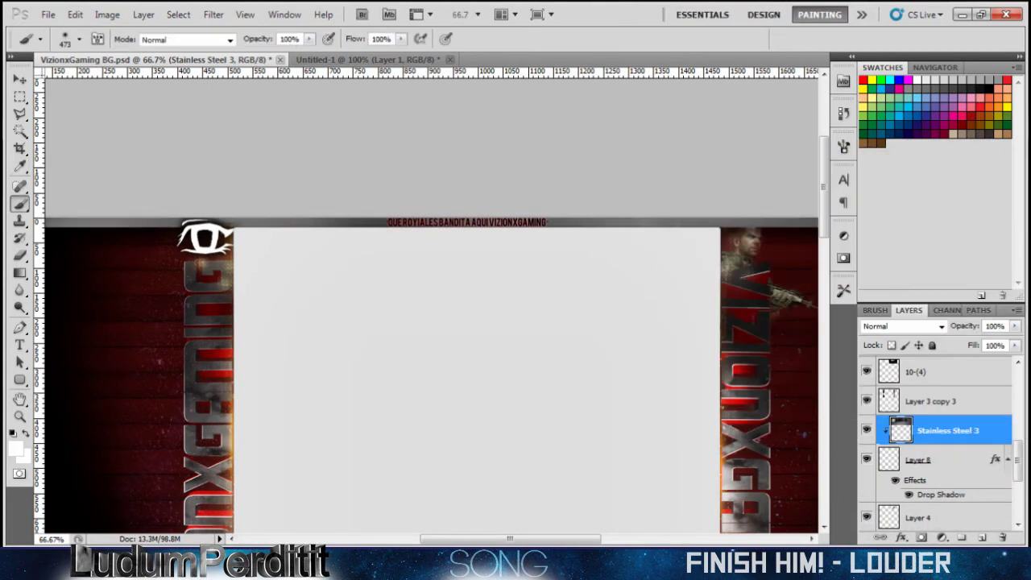
key(ctrl+minus)
key(ctrl+minus)
key(ctrl+minus)
On a new top layer, paint a soft black 911 px fade across the lower canvas.
key(alt+period)
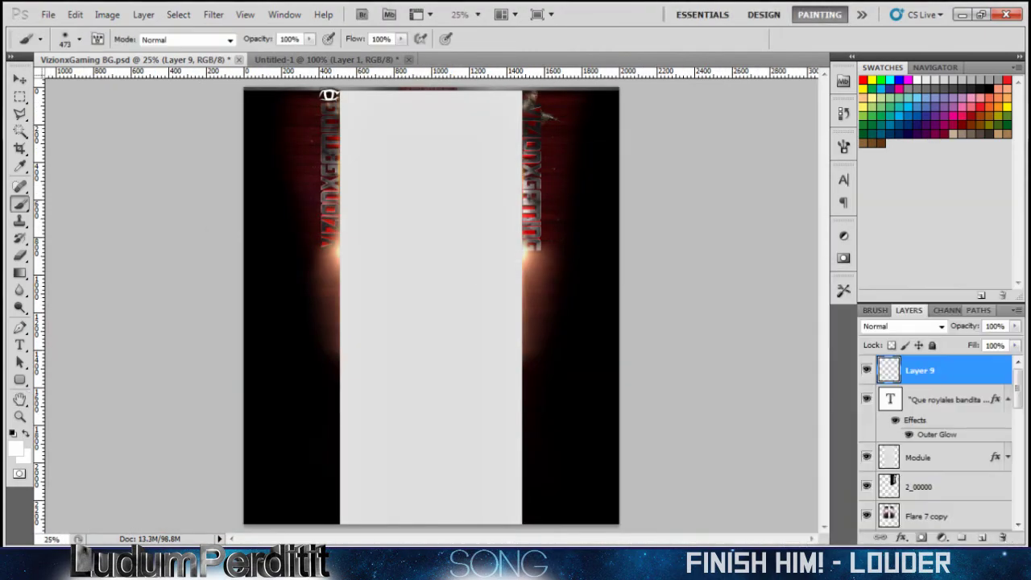
click(78, 39)
drag(81, 80, 105, 80)
drag(346, 452, 484, 475)
drag(451, 426, 523, 418)
key(ctrl+plus)
key(ctrl+plus)
key(ctrl+plus)
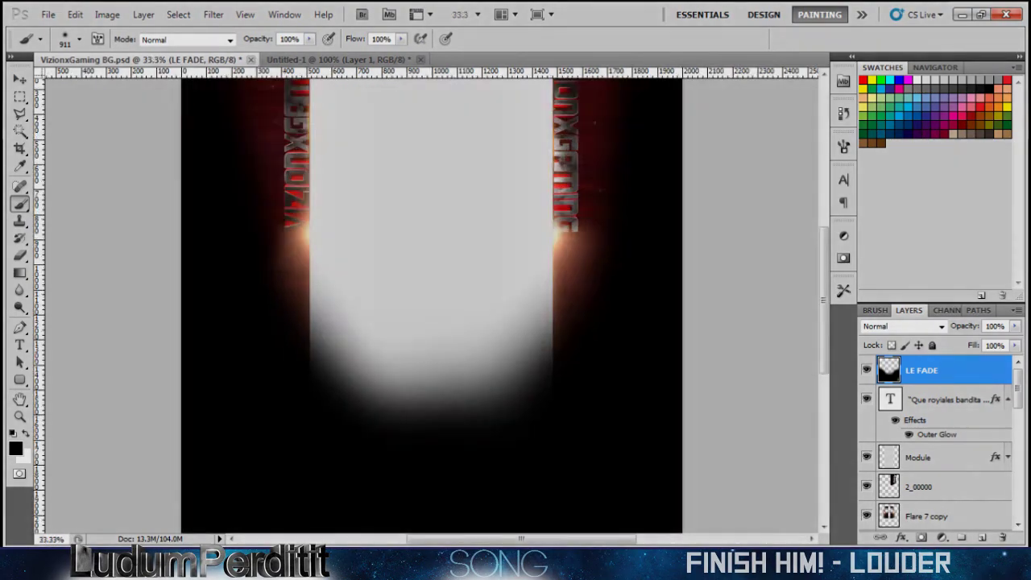